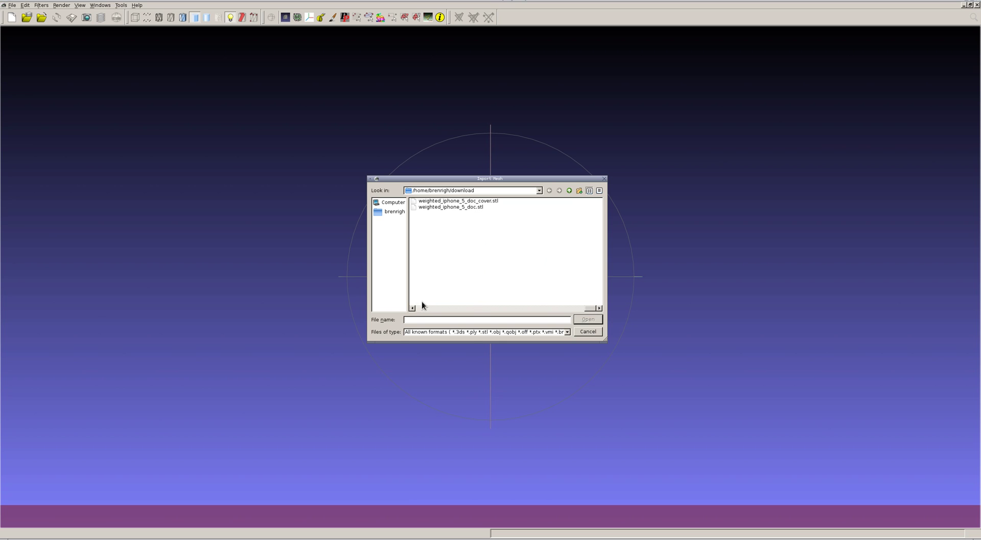
Import RingBSize11Pack20Drr.stl from the download folder into MeshLab
click(411, 308)
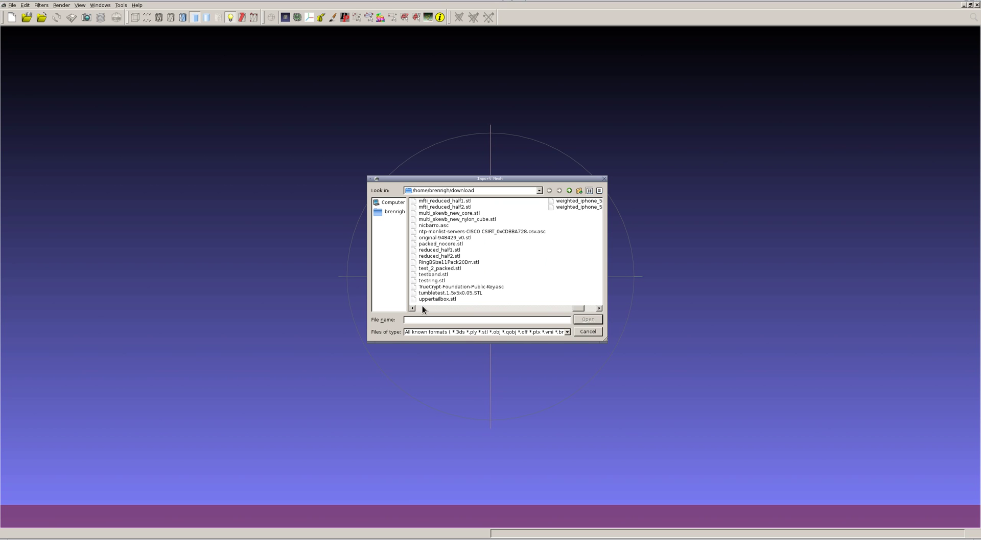
click(455, 262)
click(588, 319)
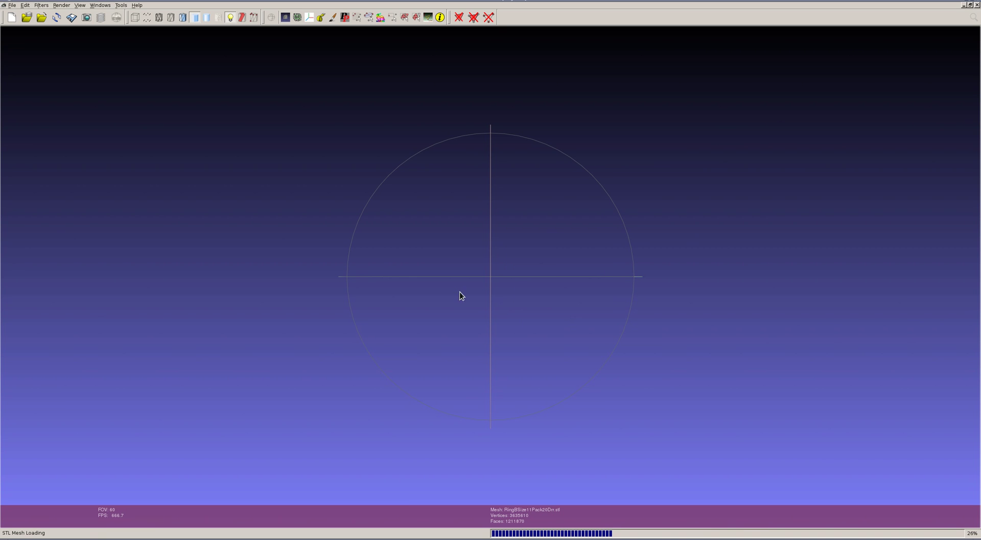
Confirm the import options and orbit the ring tube to a tilted side-on view
click(459, 275)
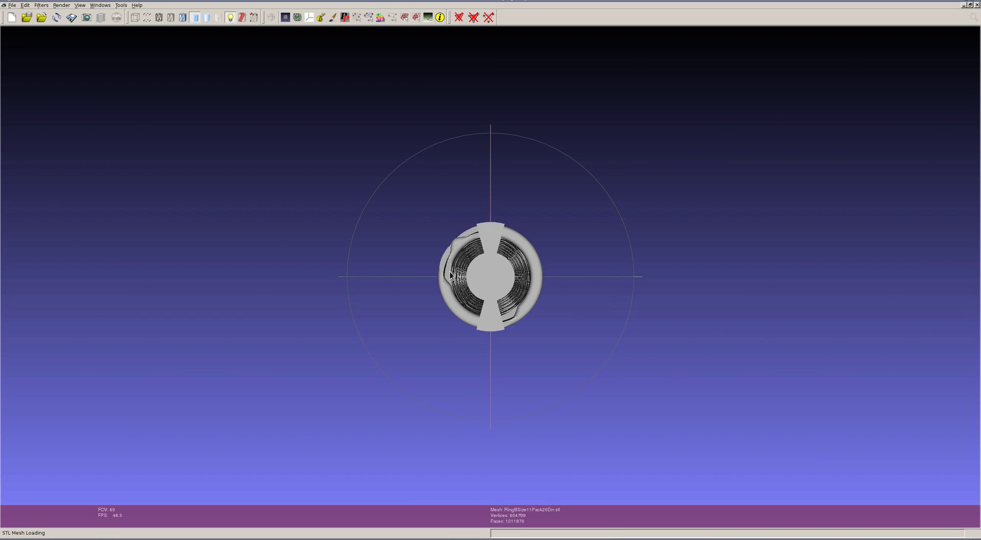
drag(450, 276, 555, 255)
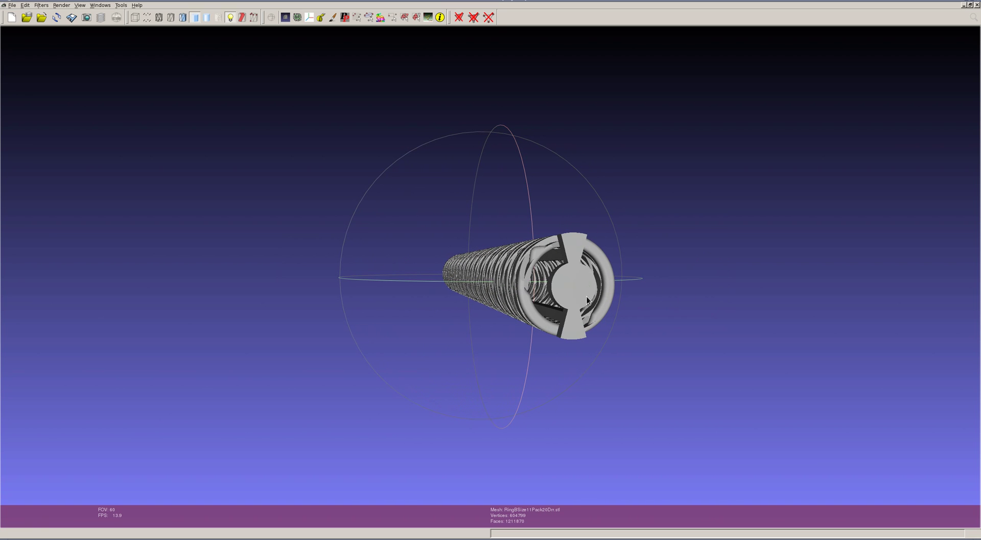
drag(485, 294, 663, 302)
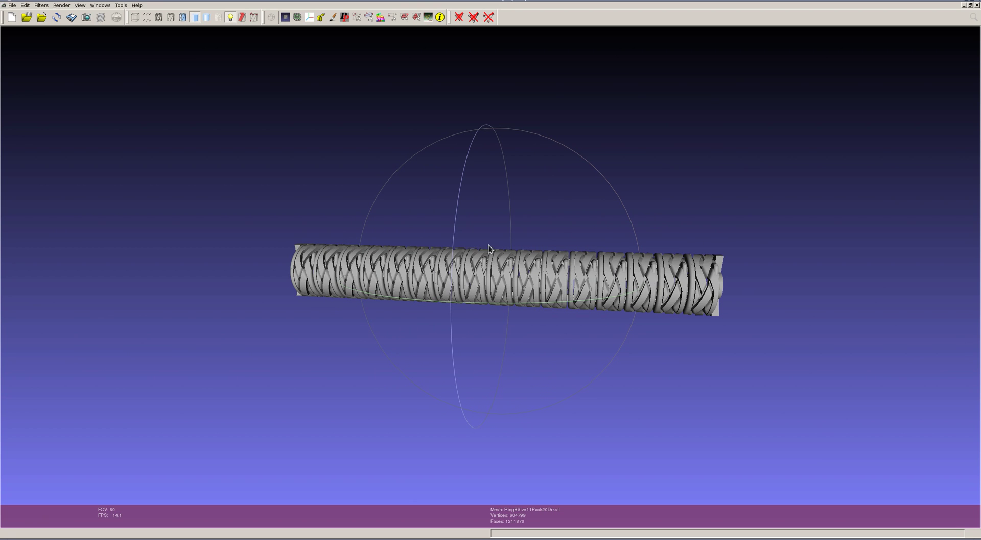
drag(450, 218, 492, 264)
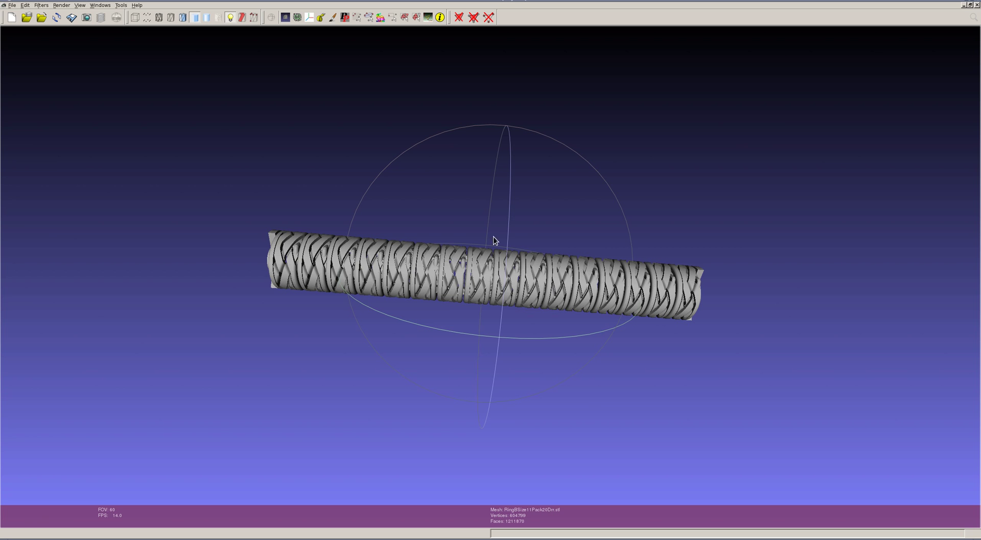
drag(484, 219, 467, 225)
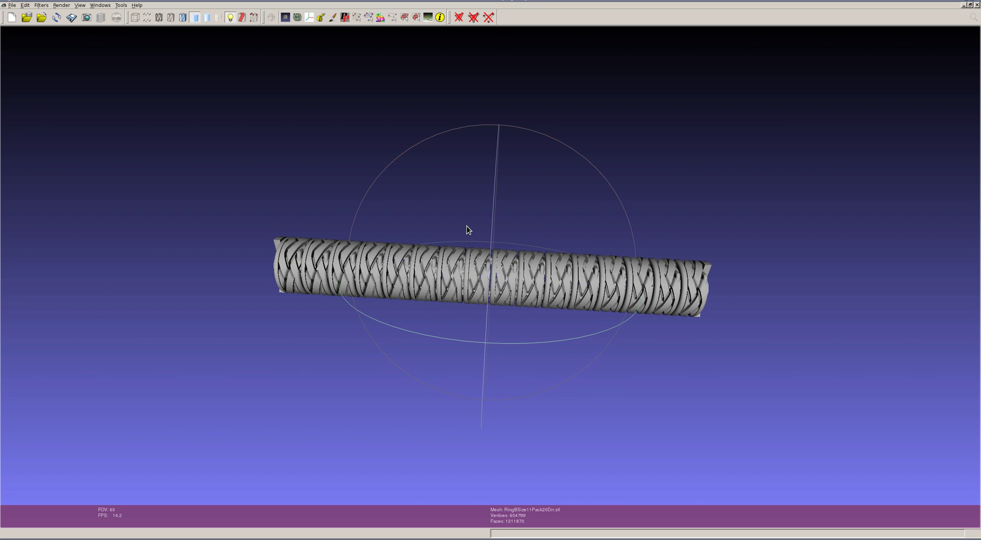
Zoom and turn the tube about its axis to inspect the braided ring bands
drag(473, 339, 455, 340)
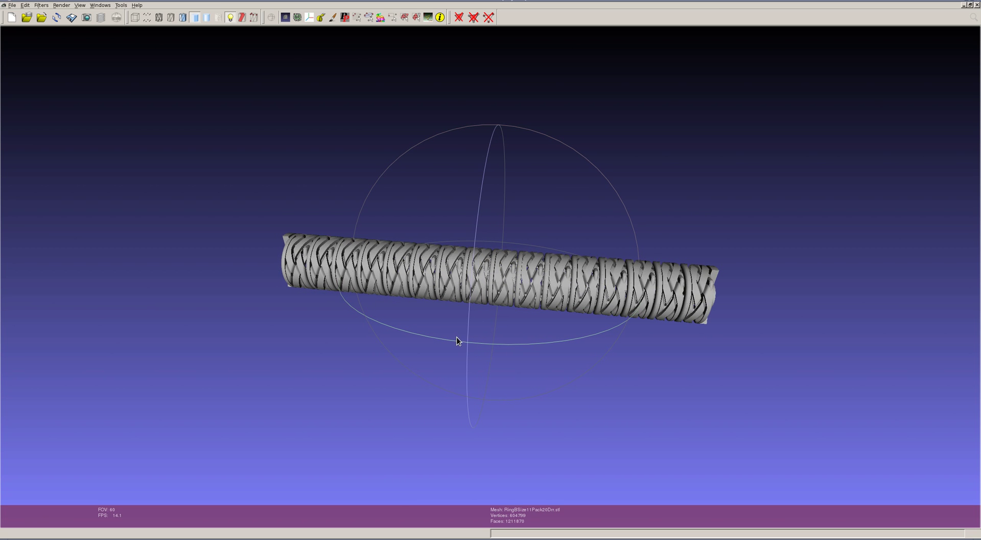
scroll(483, 293, down, 2)
scroll(485, 300, up, 5)
scroll(486, 302, up, 4)
drag(488, 352, 501, 350)
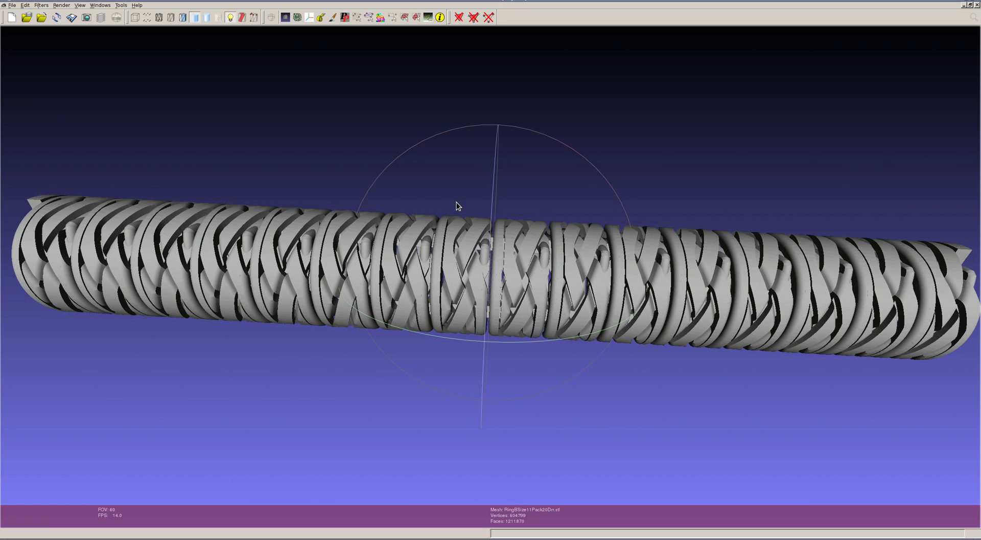
drag(470, 318, 495, 260)
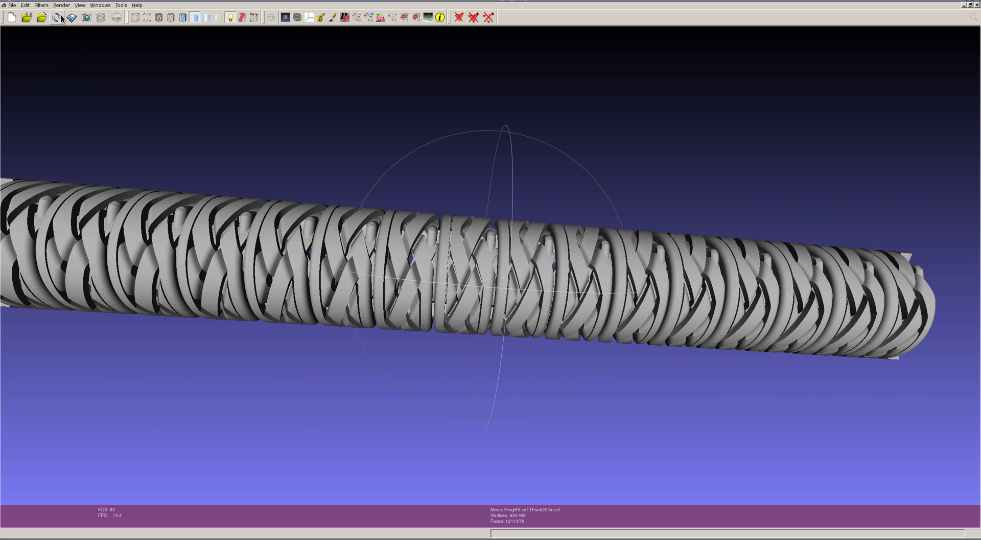
Run Select non Manifold Vertices on the ring pack, then orbit to its left end
click(47, 6)
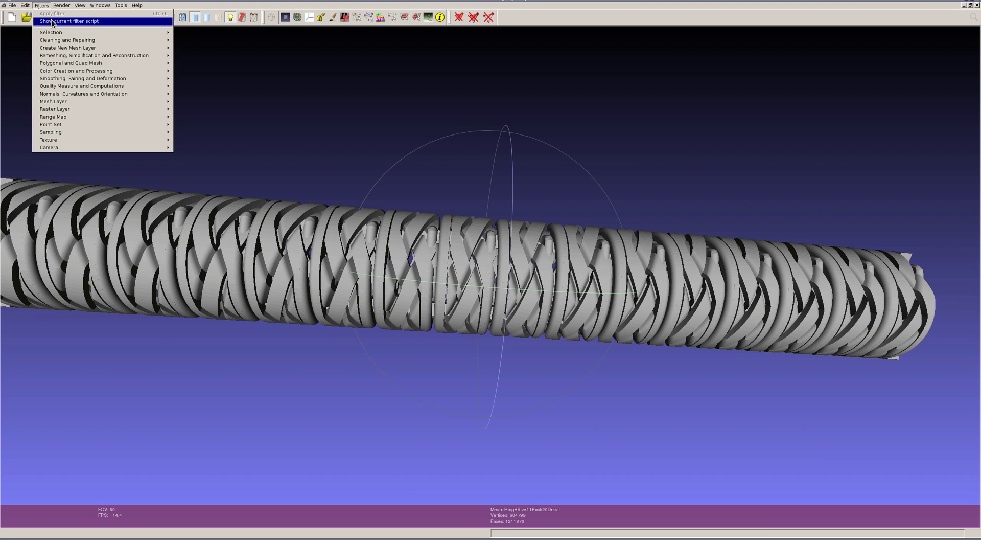
mouse_move(53, 33)
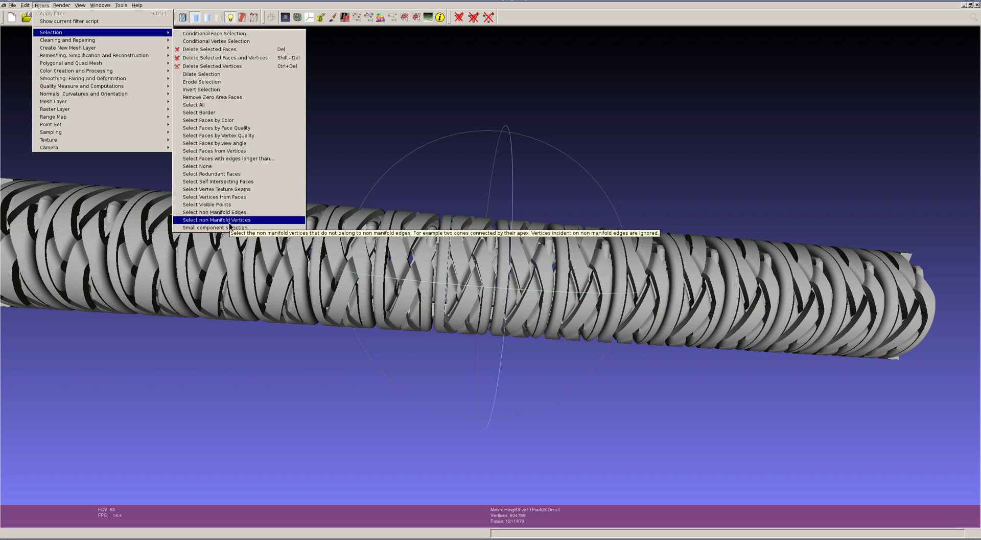
click(230, 221)
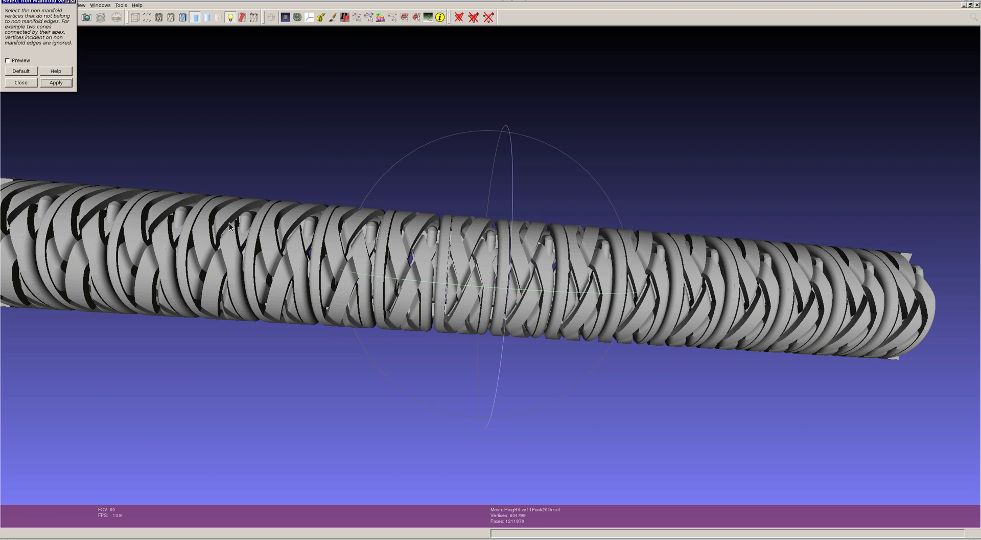
click(53, 82)
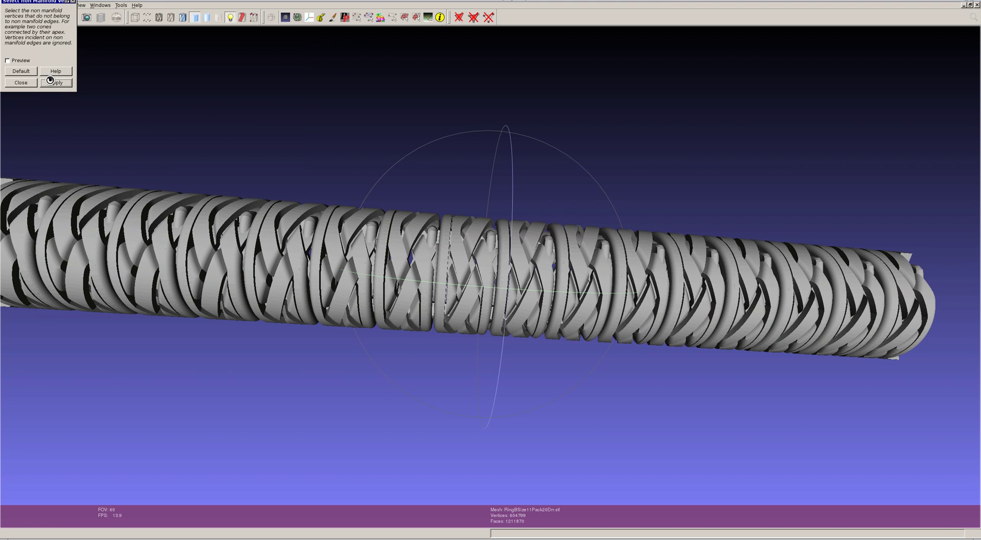
click(24, 83)
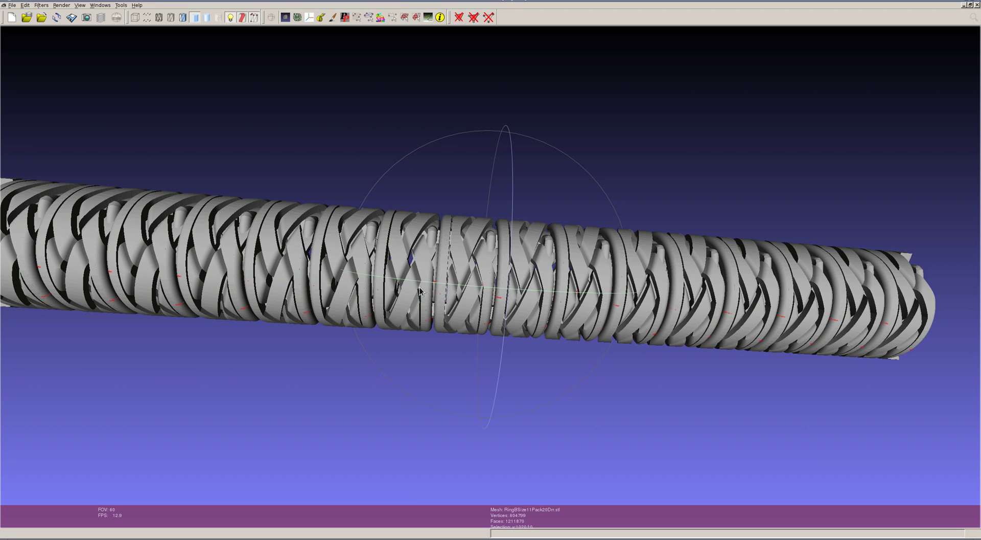
drag(519, 206, 496, 193)
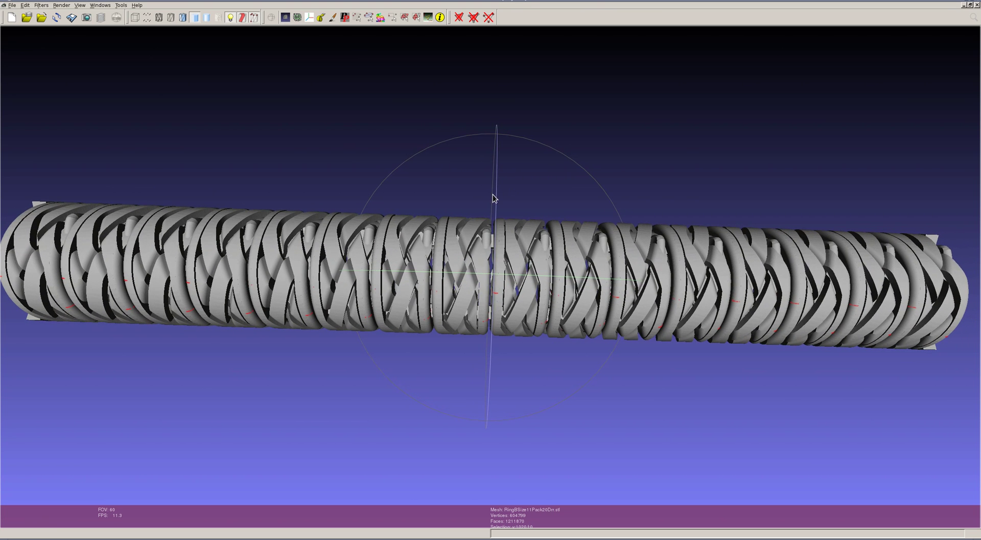
Select the braided ring near the tube's centre as a connected component and show the layer list
click(417, 17)
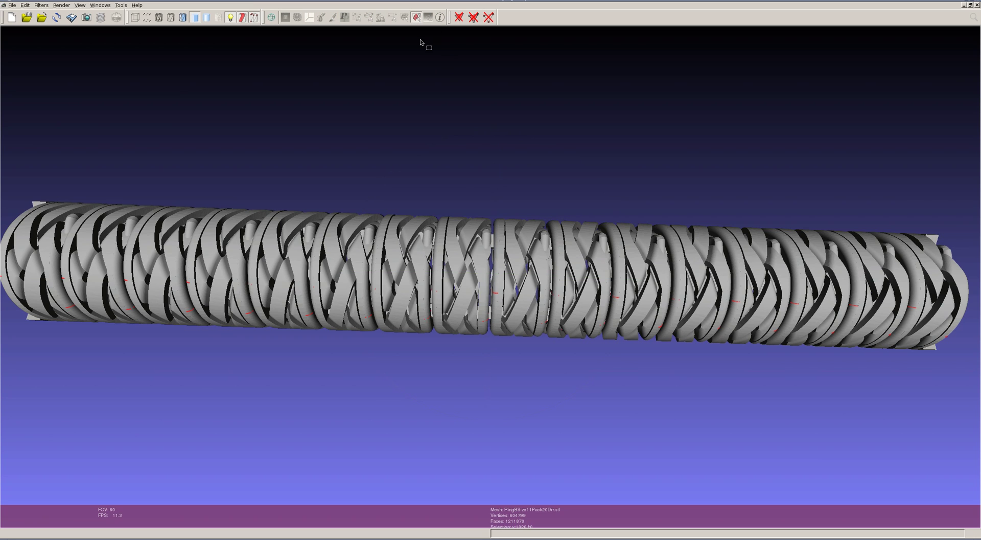
click(483, 221)
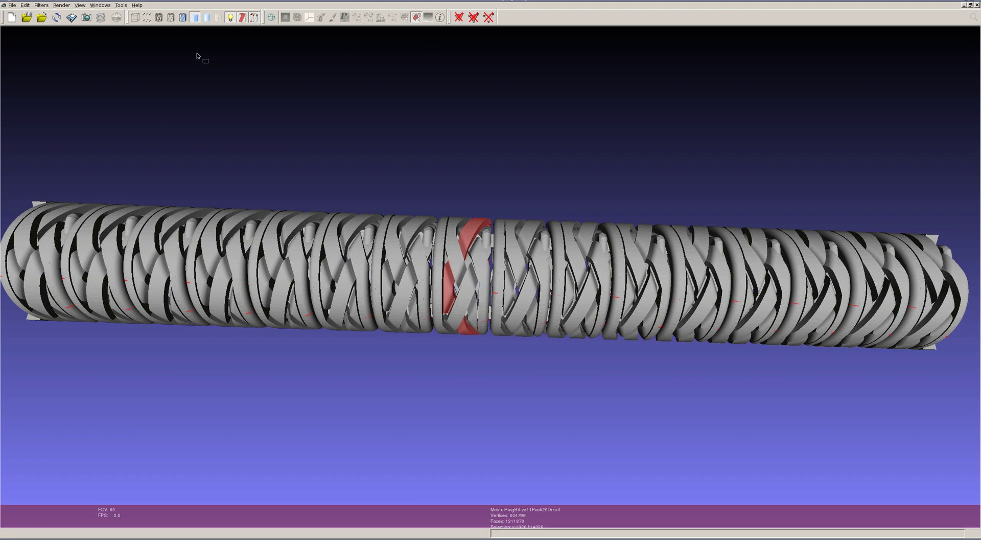
click(102, 18)
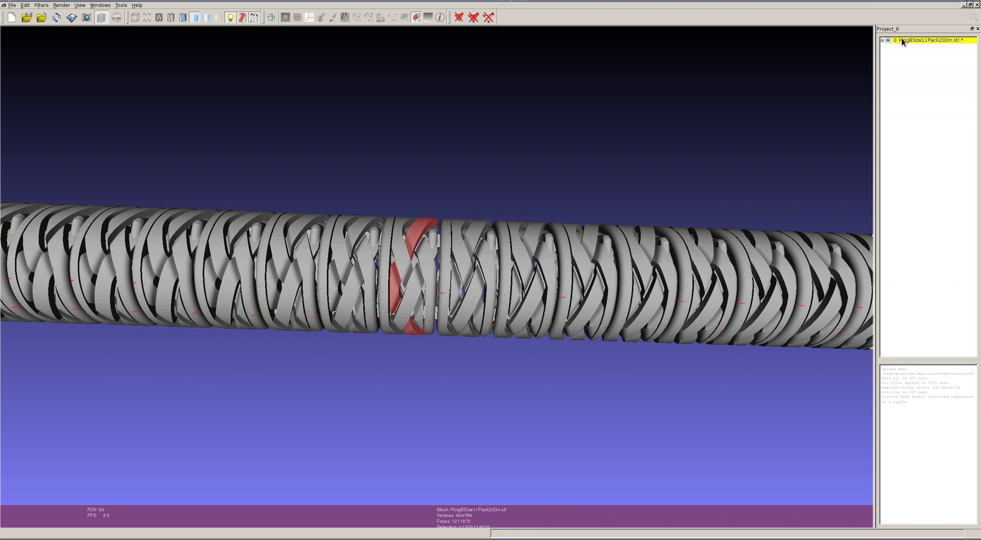
right_click(905, 41)
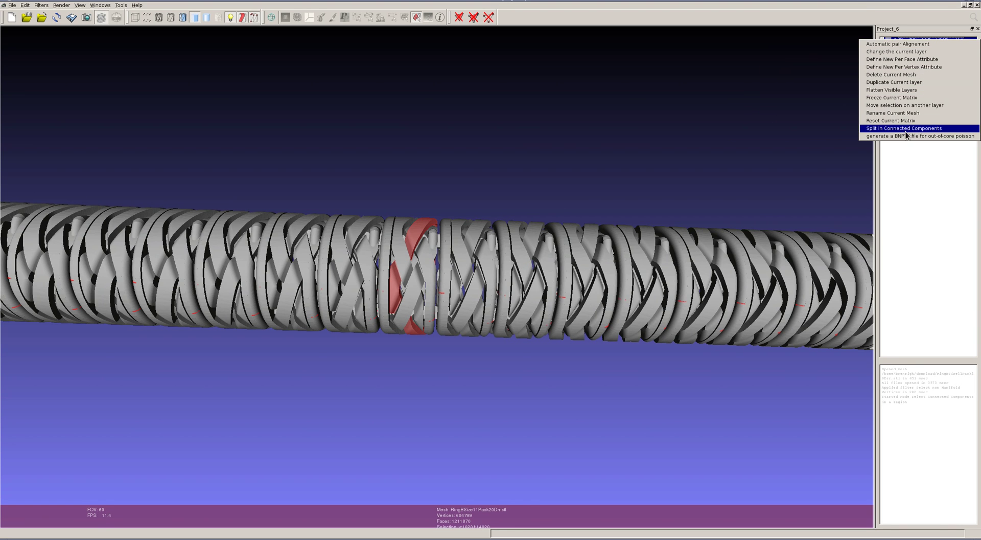
click(779, 123)
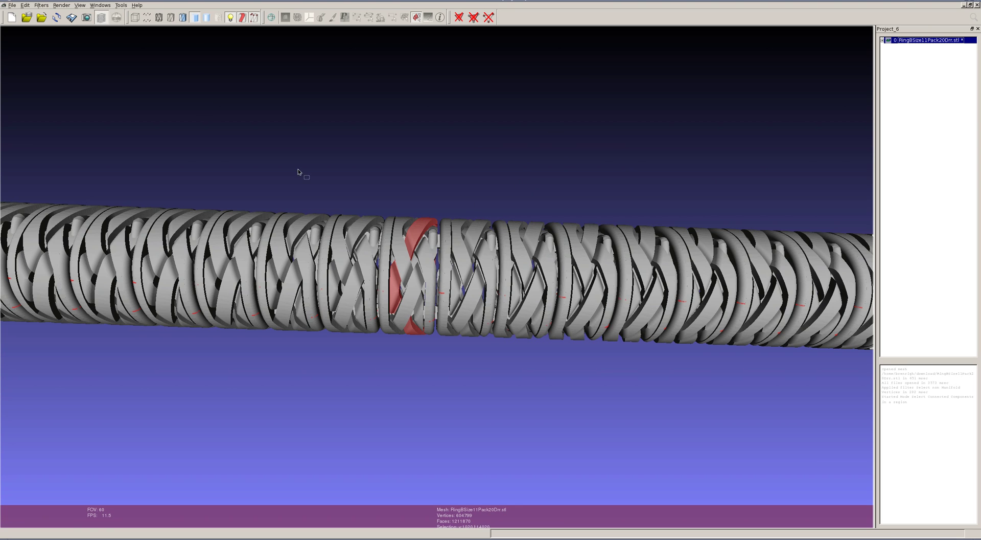
Invert the face selection with Invert Vertices off and delete everything except the chosen ring
click(41, 5)
mouse_move(56, 33)
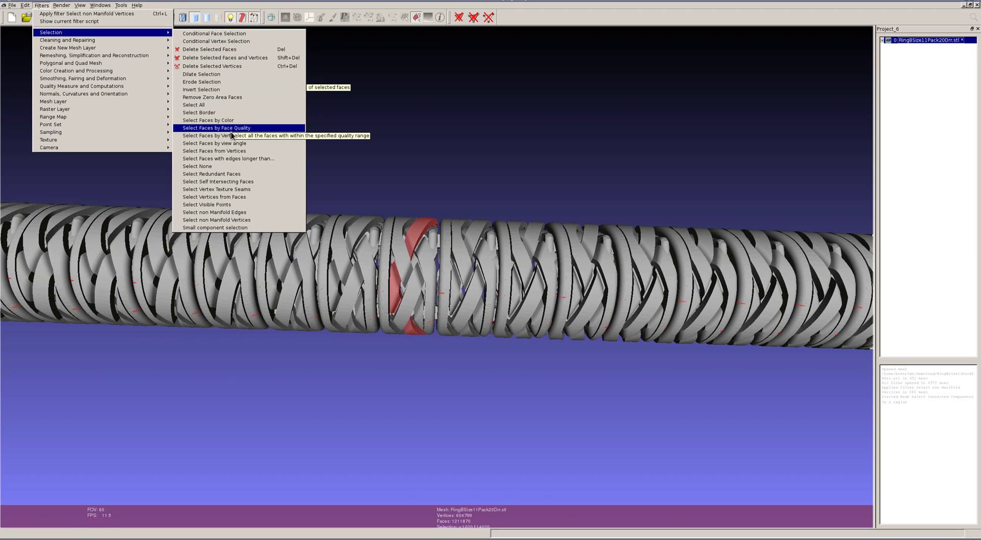
click(222, 90)
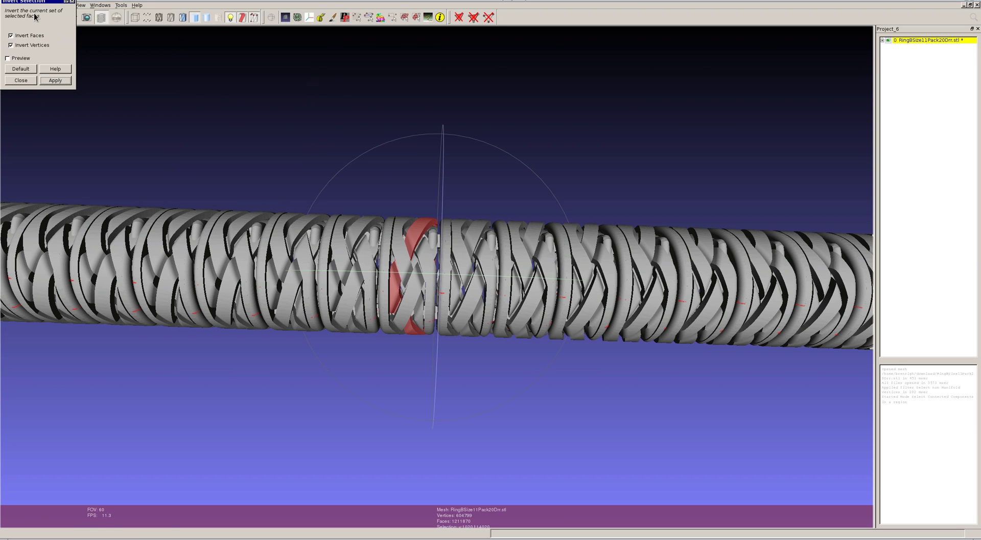
drag(37, 4, 248, 116)
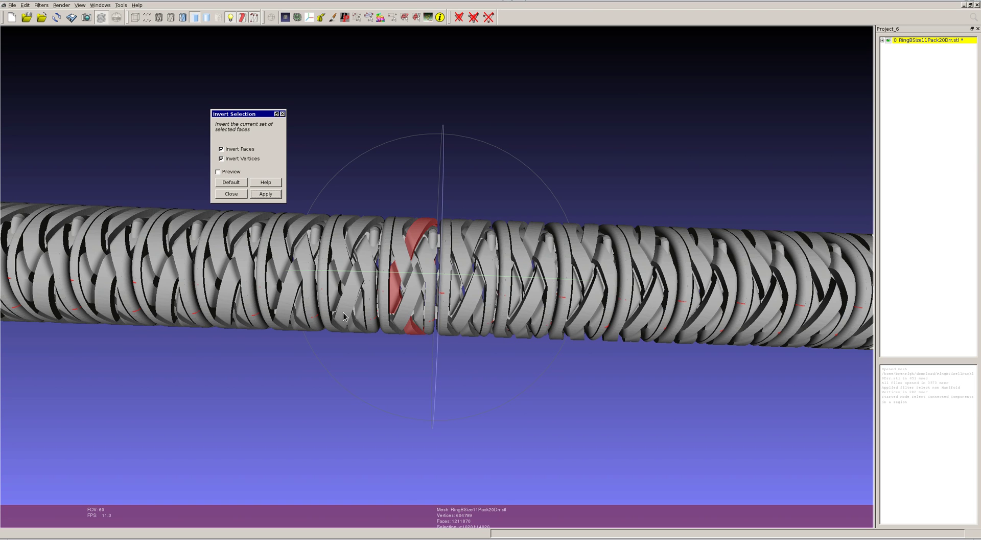
click(225, 160)
click(260, 196)
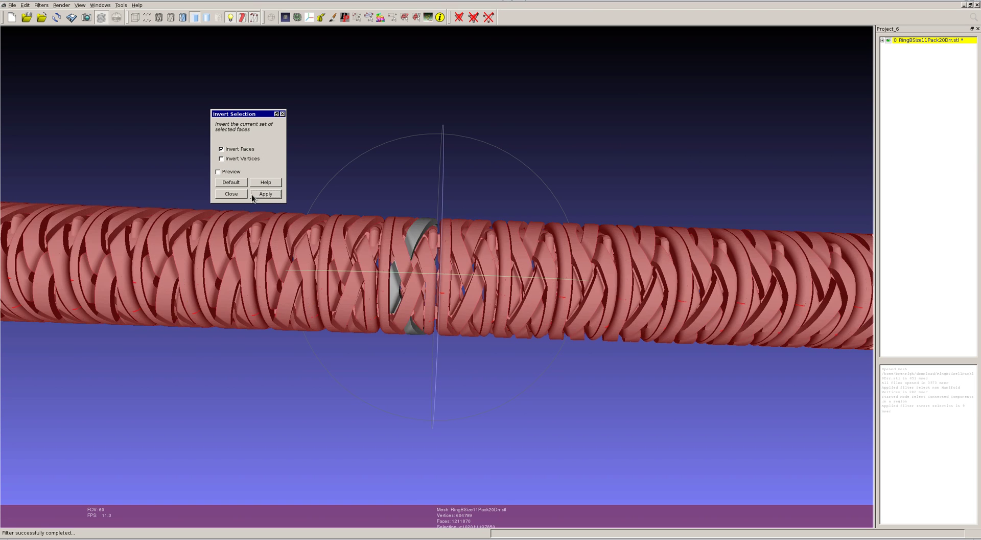
click(242, 195)
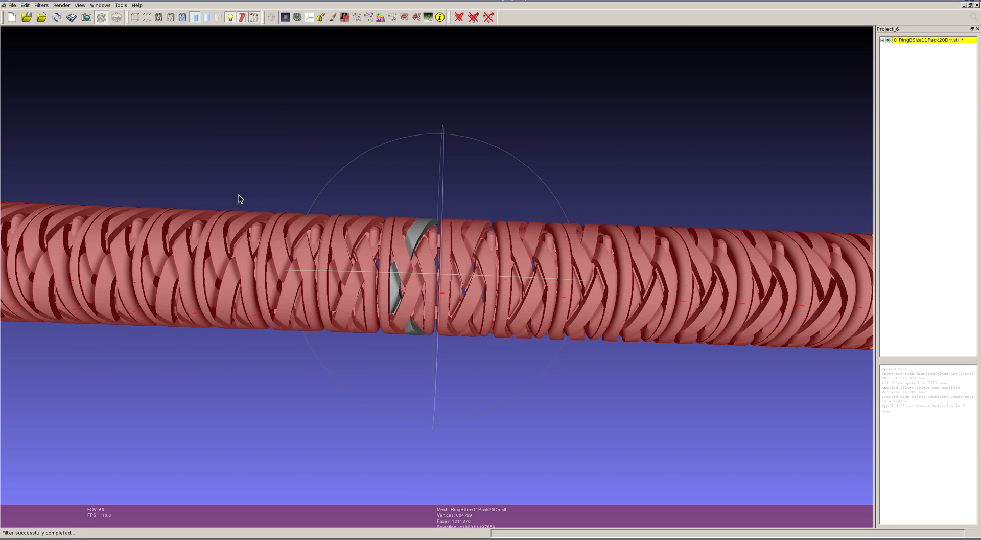
click(474, 18)
drag(386, 207, 429, 241)
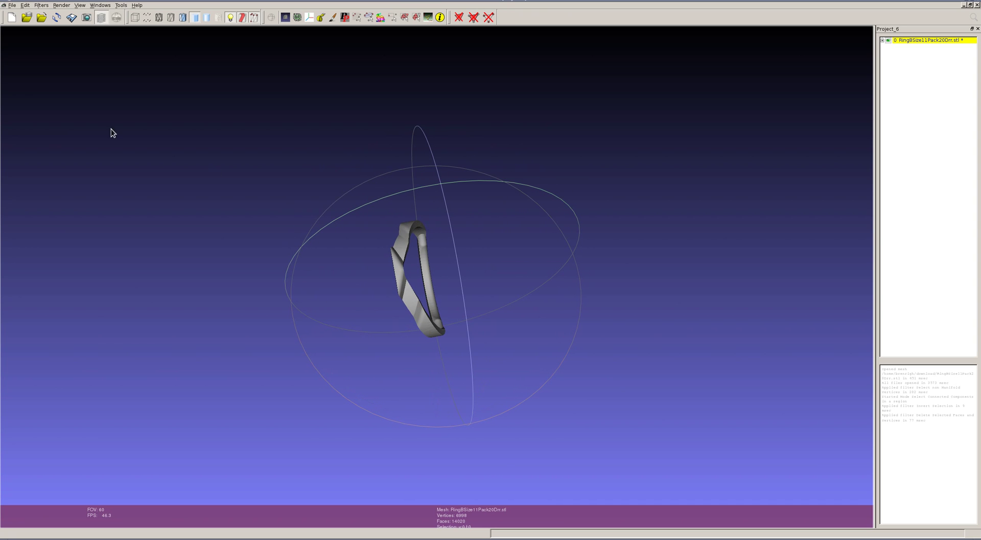
Export the isolated ring as binary STL testring.stl, overwriting the existing file
click(14, 6)
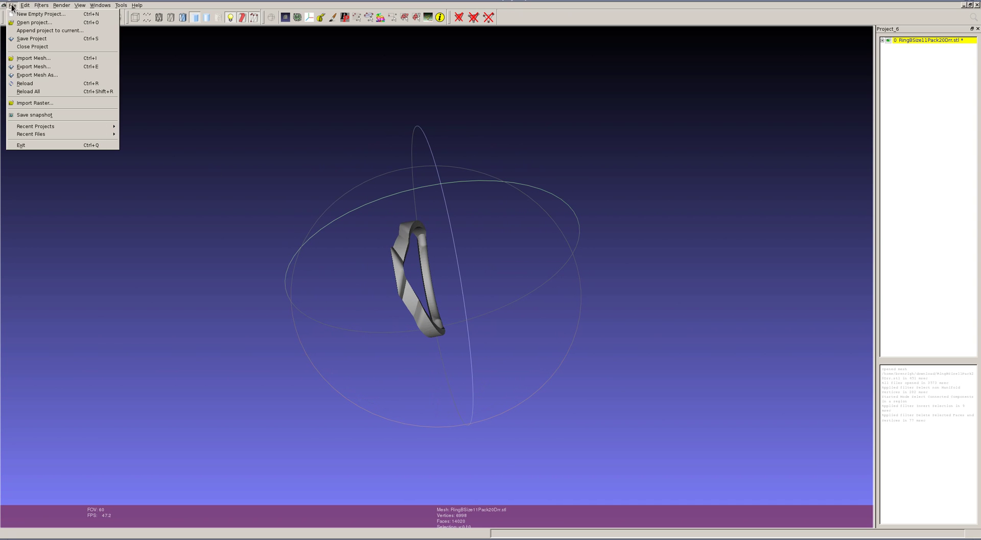
click(45, 75)
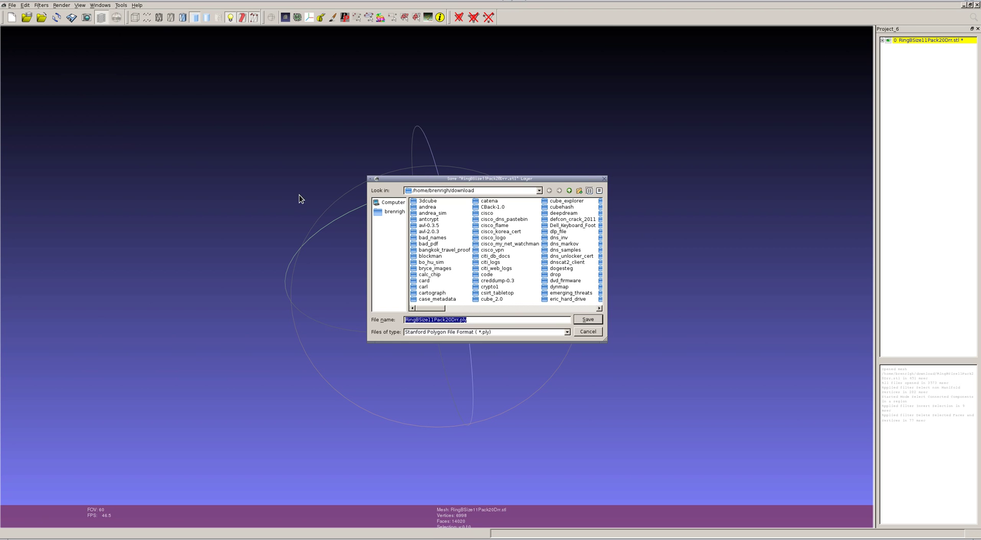
text(testri)
click(413, 332)
click(413, 357)
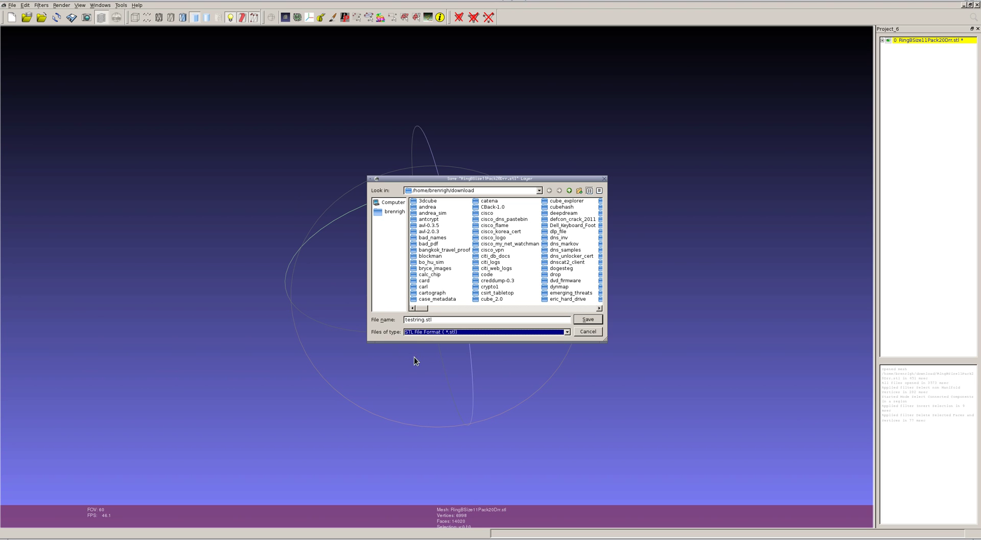
click(587, 319)
click(470, 269)
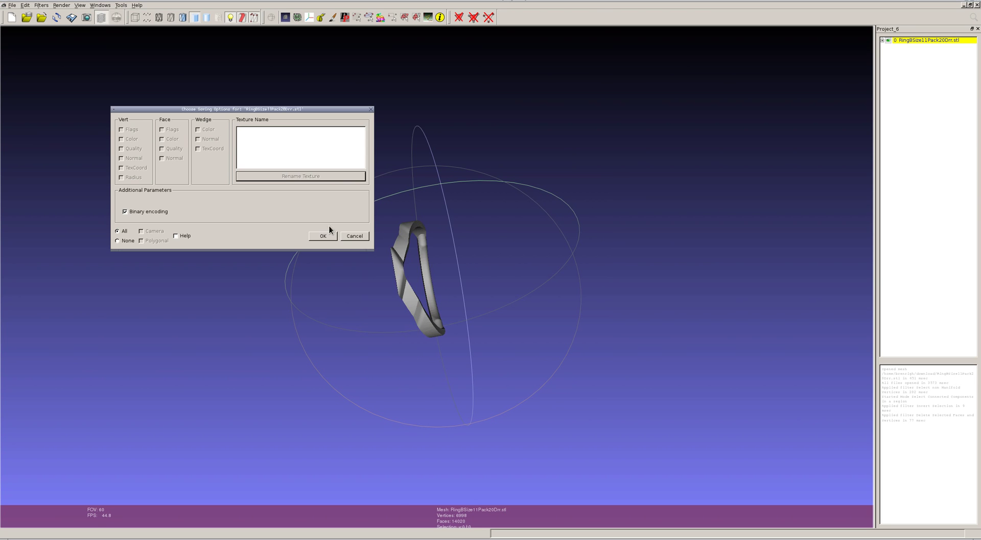
click(323, 235)
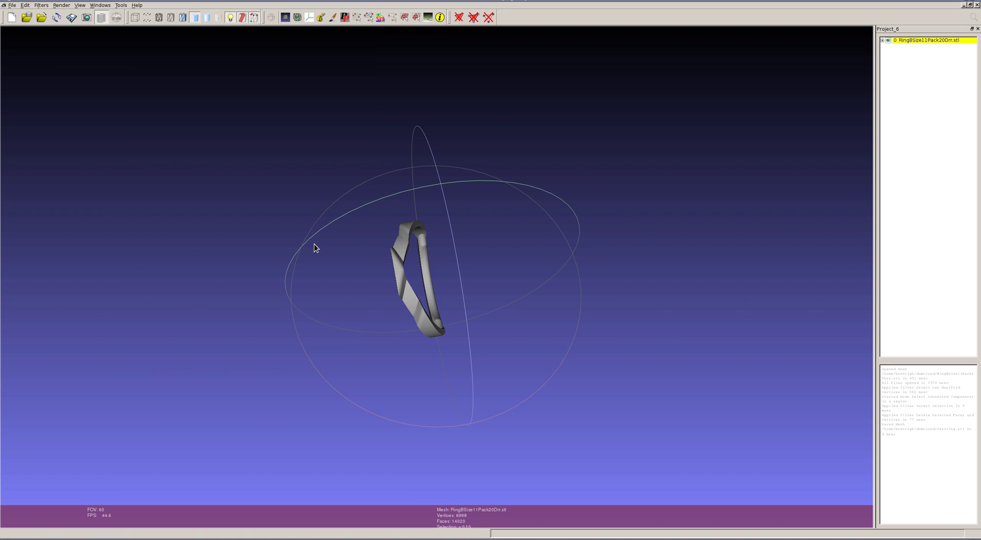
drag(394, 283, 461, 256)
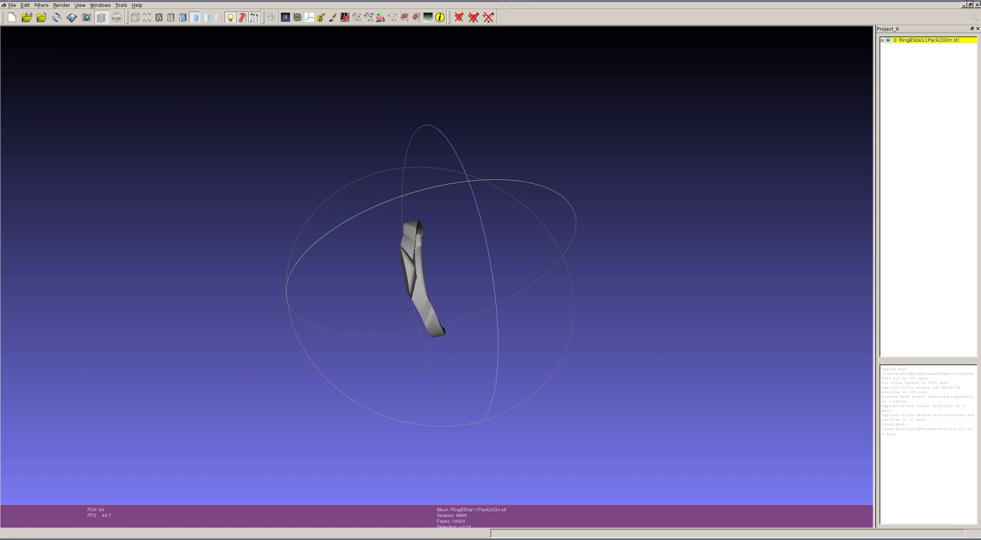
Close the project, import testring.stl from the download folder, and orbit the reloaded ring
click(977, 5)
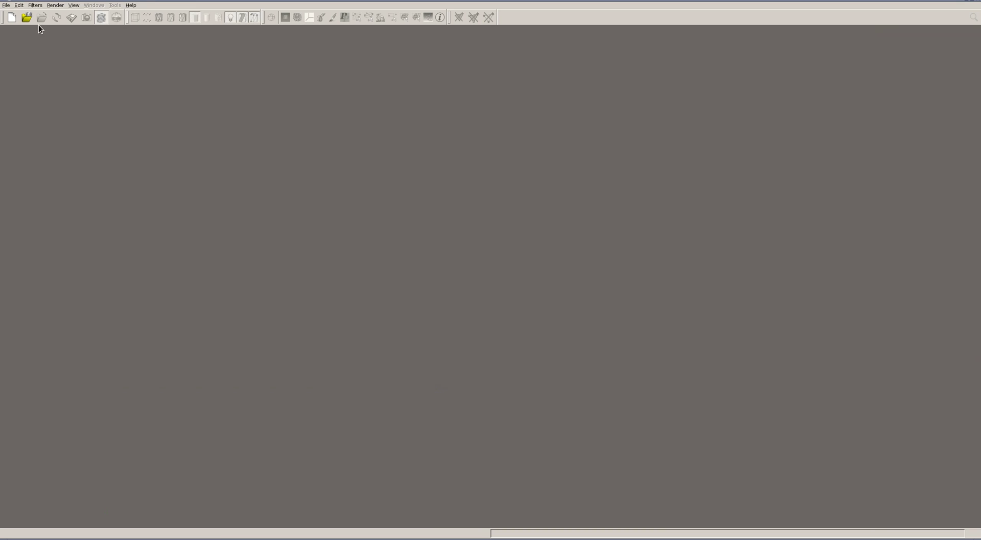
click(12, 17)
click(42, 17)
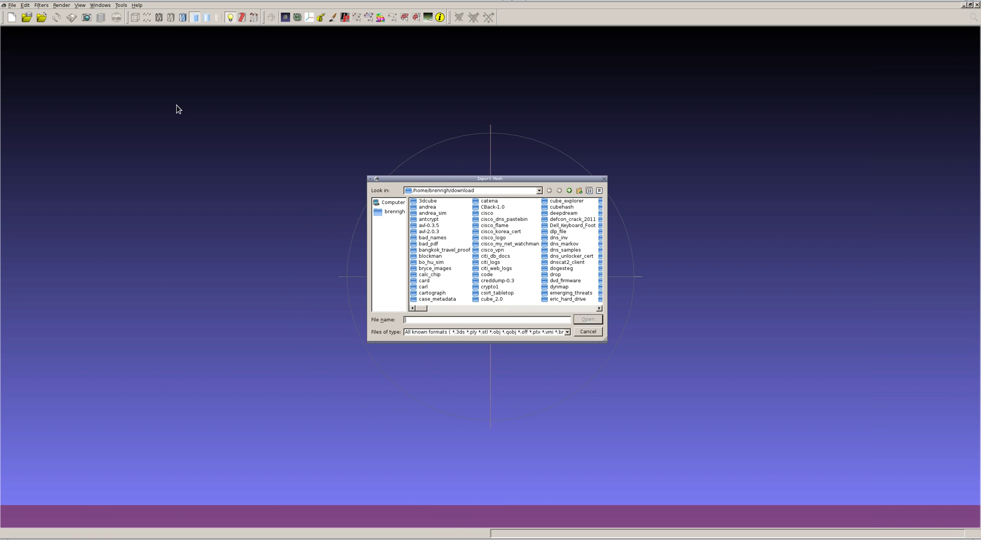
drag(422, 307, 594, 292)
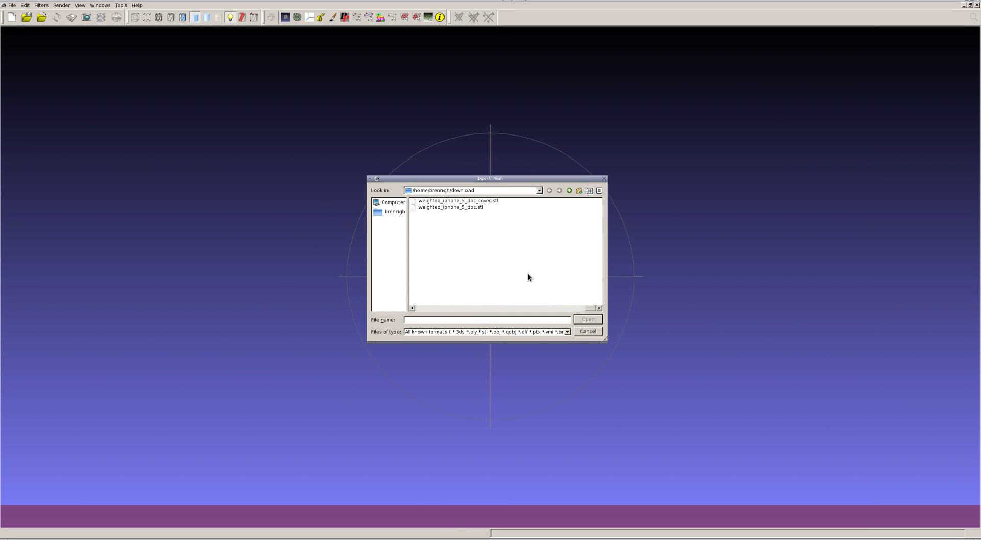
click(412, 307)
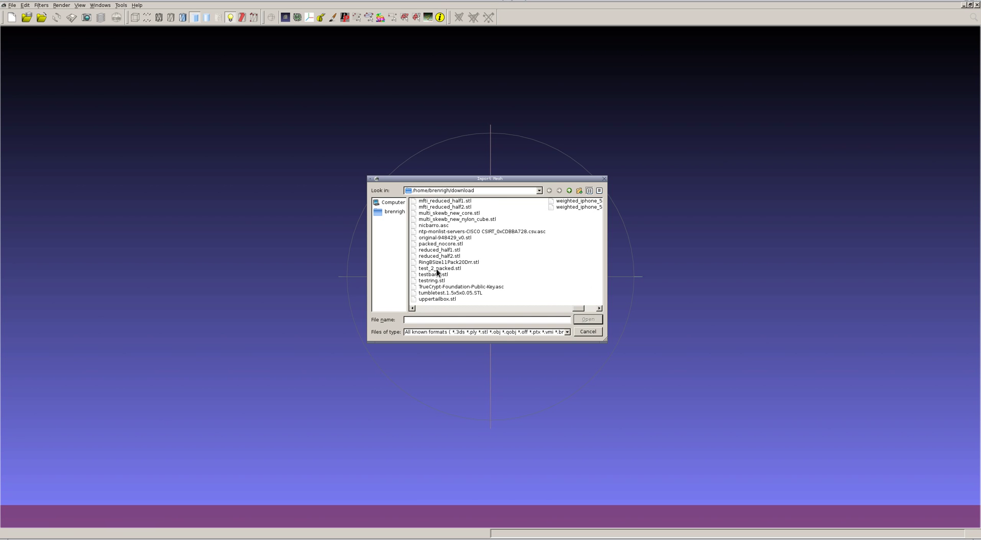
click(435, 281)
click(578, 318)
click(463, 273)
drag(377, 242, 77, 110)
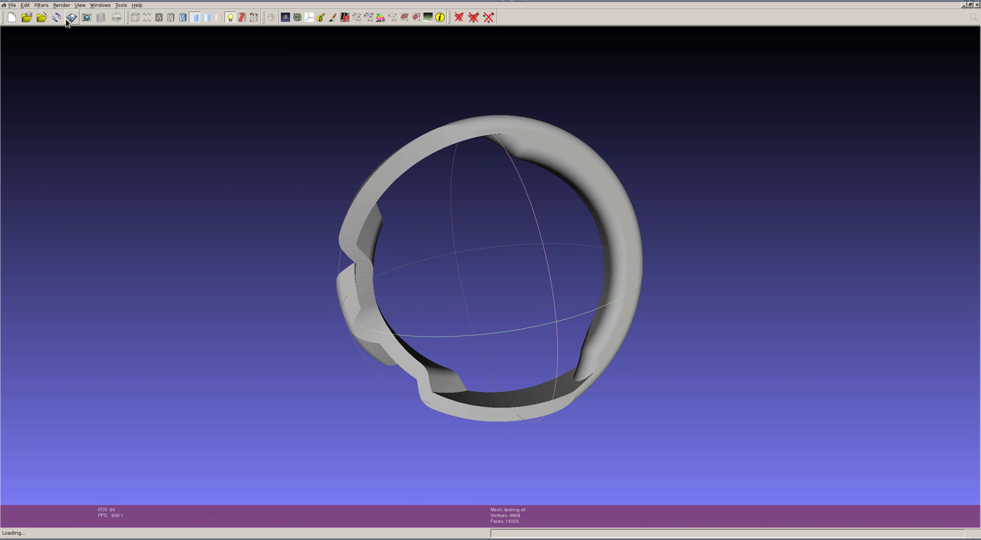
drag(527, 187, 154, 285)
drag(178, 228, 441, 236)
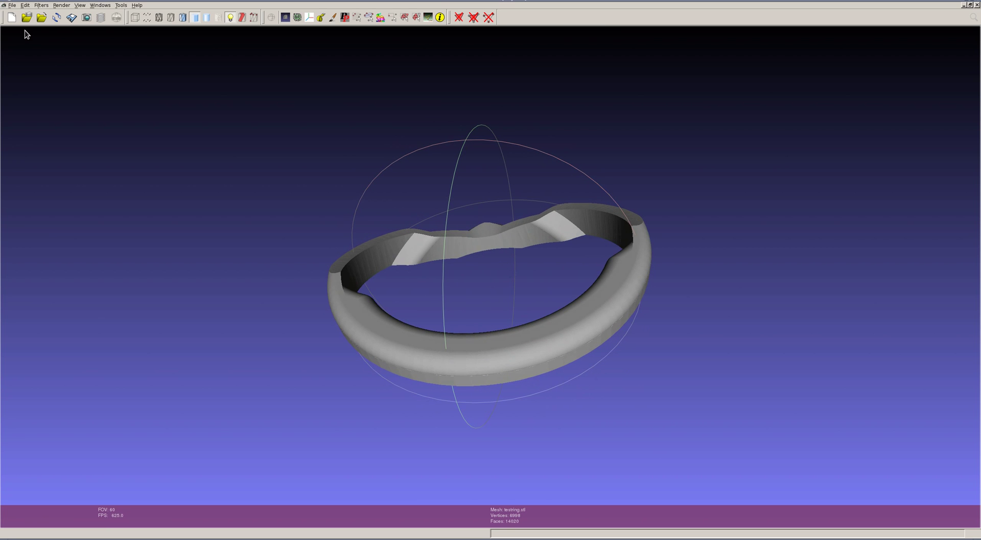
Run Select non Manifold Vertices on testring.stl and orbit the ring to check the selection
click(42, 5)
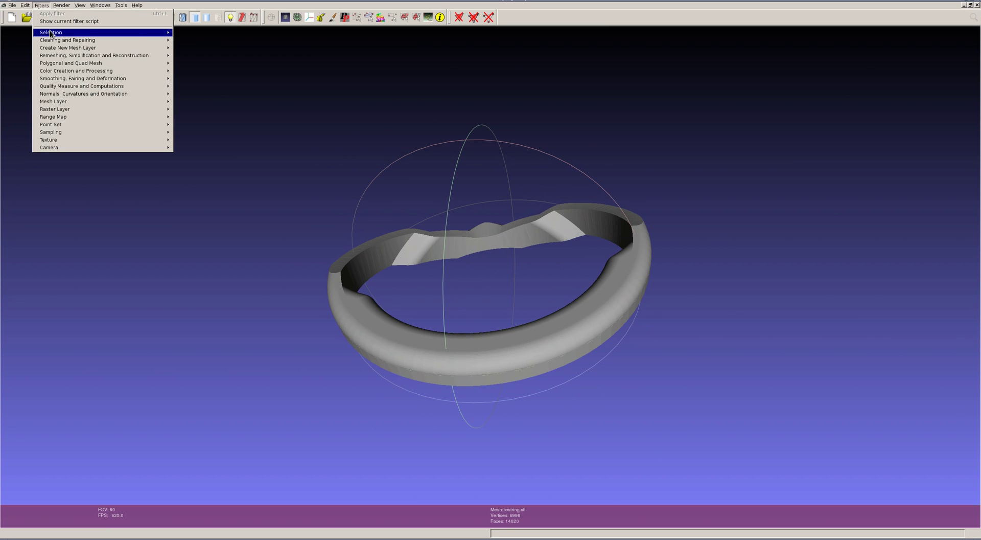
mouse_move(51, 33)
click(235, 219)
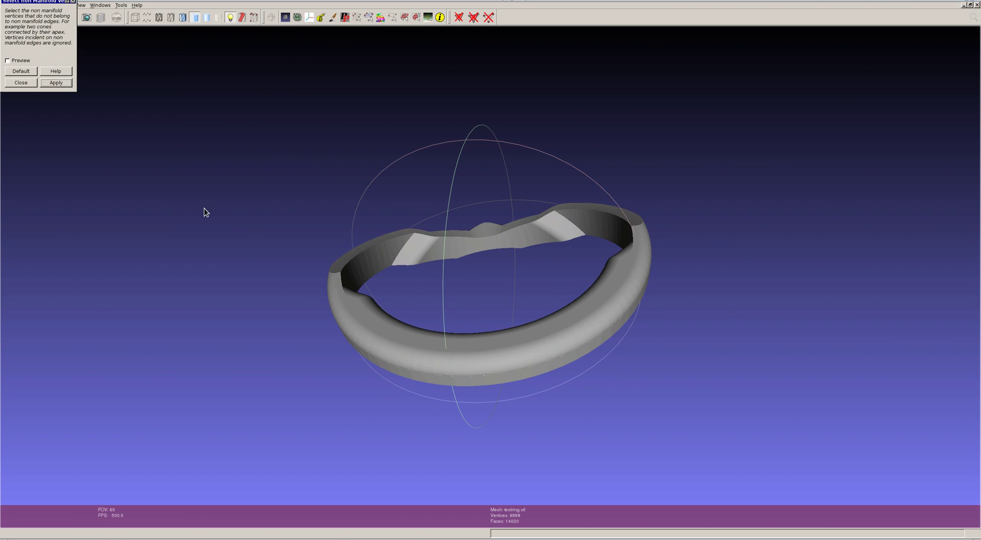
click(56, 83)
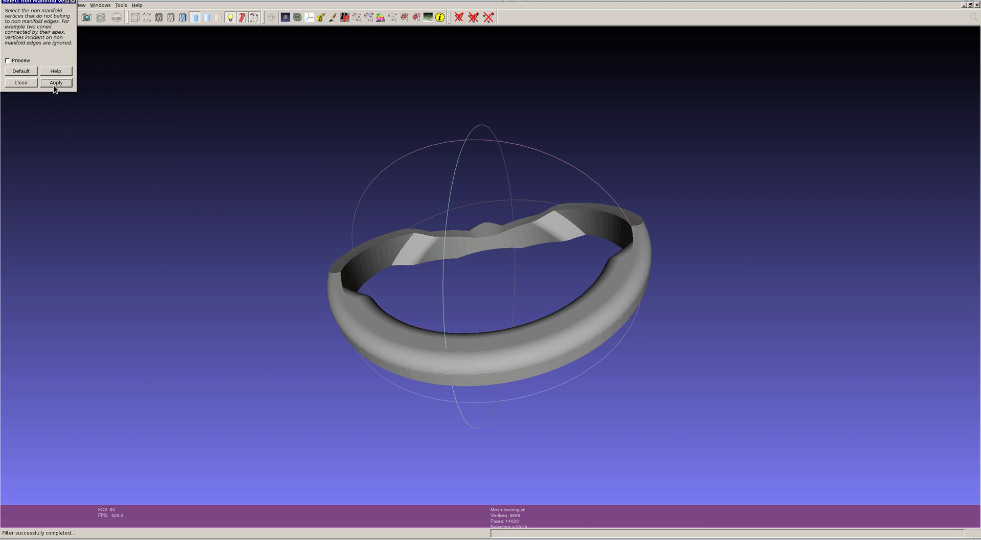
click(19, 83)
drag(320, 287, 519, 291)
drag(446, 324, 502, 259)
drag(573, 267, 418, 240)
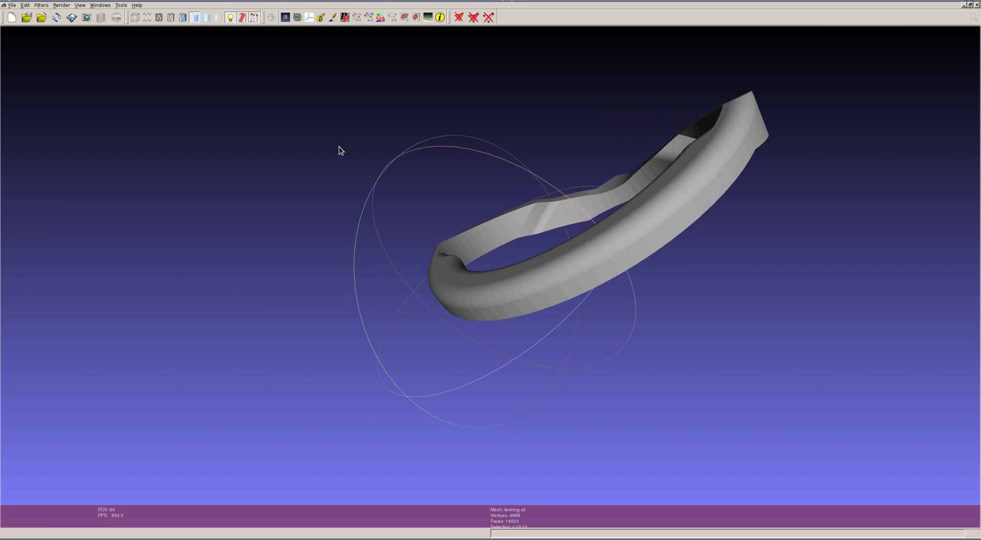
click(159, 17)
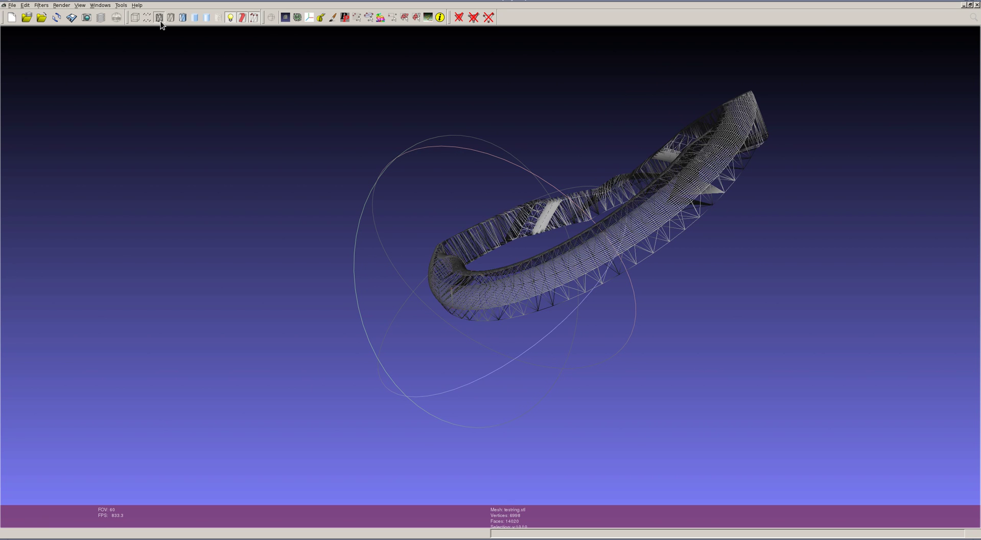
scroll(478, 325, up, 8)
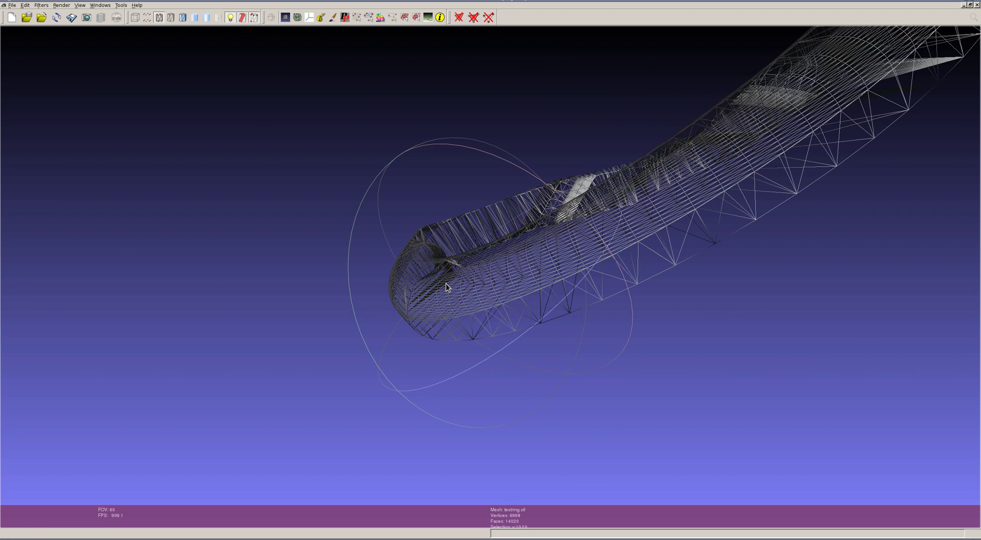
drag(379, 278, 642, 313)
drag(489, 262, 518, 261)
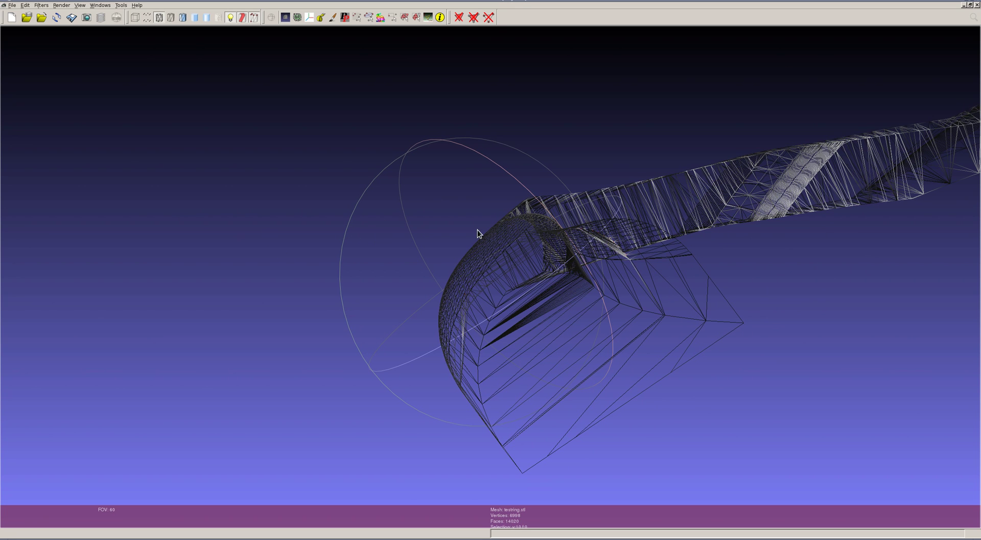
drag(543, 265, 504, 253)
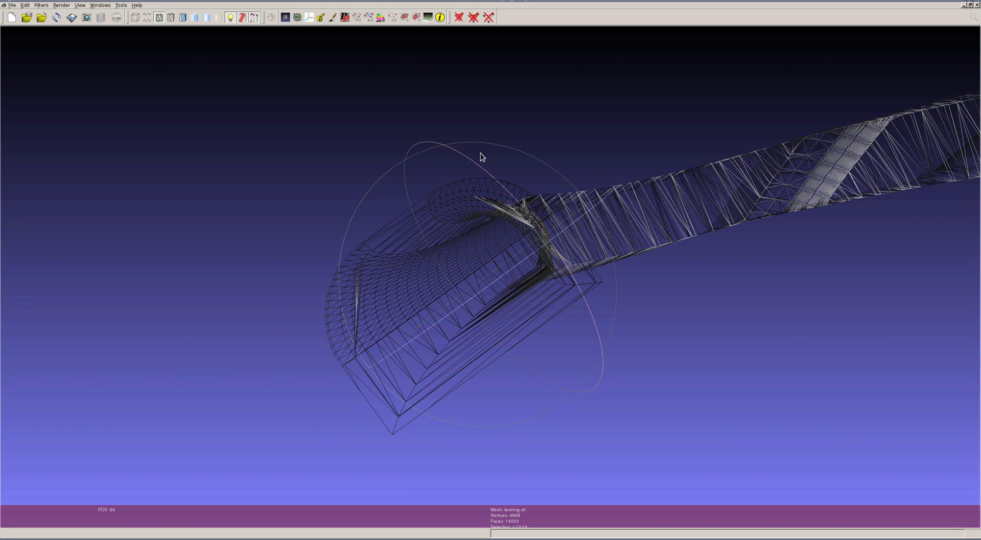
drag(426, 325, 425, 323)
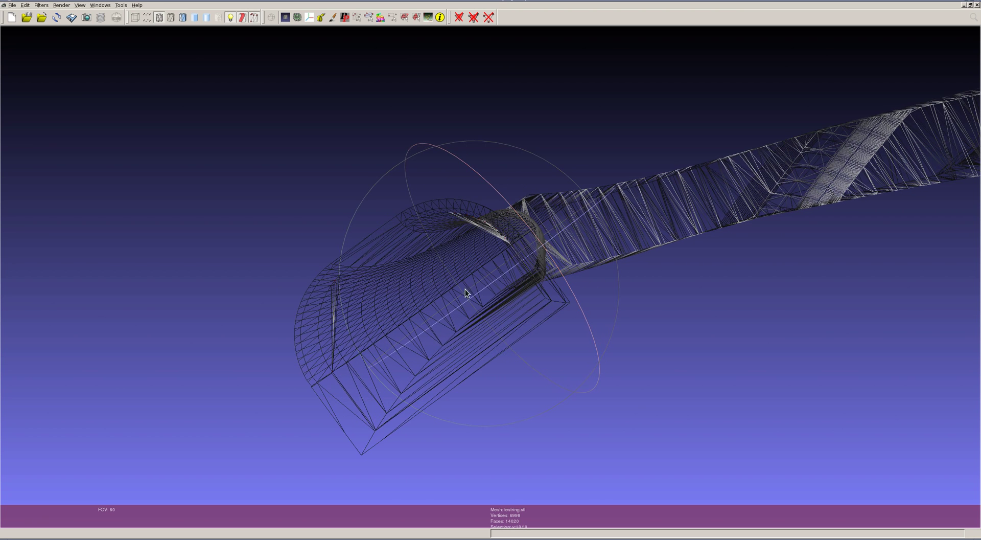
drag(496, 238, 476, 253)
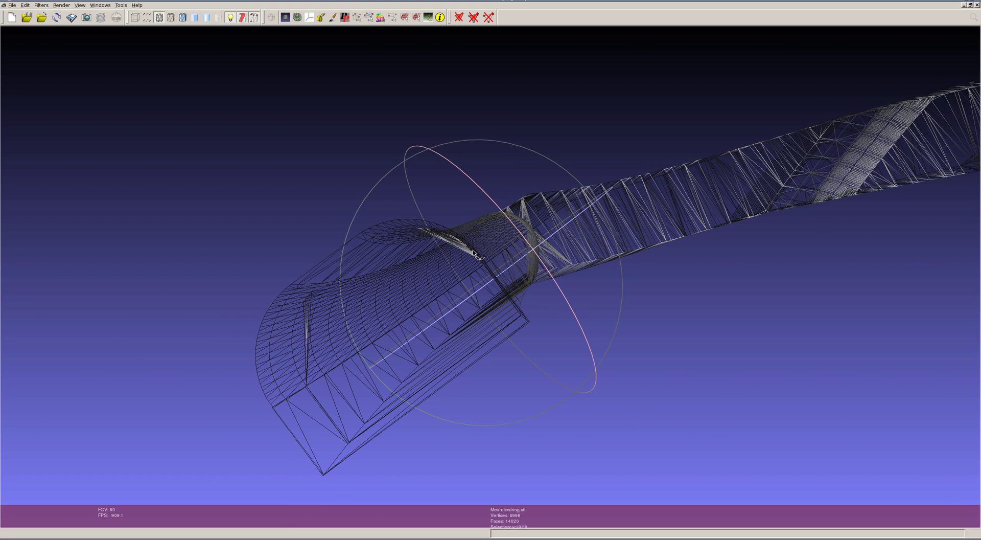
drag(478, 254, 470, 252)
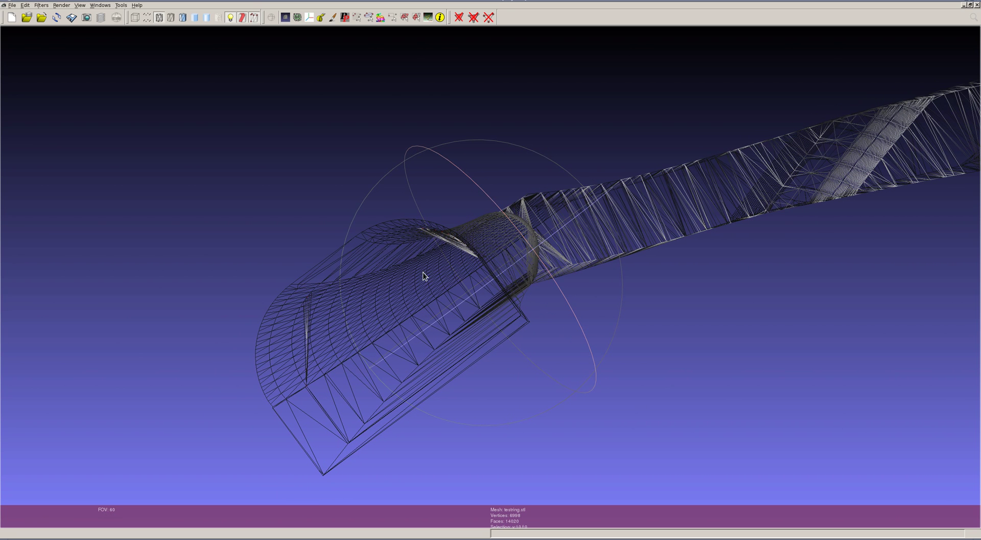
drag(404, 276, 381, 254)
drag(387, 296, 392, 291)
drag(488, 264, 482, 197)
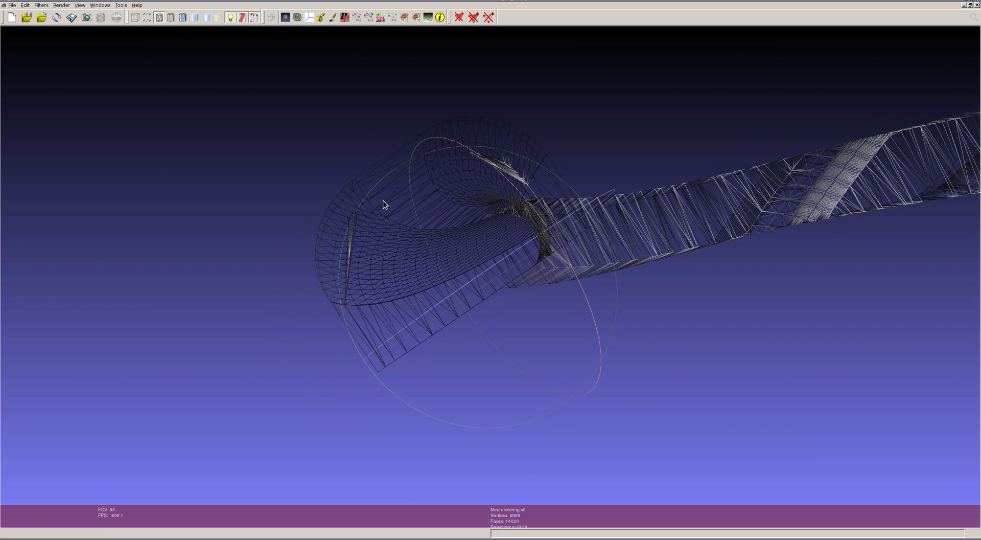
drag(414, 206, 424, 223)
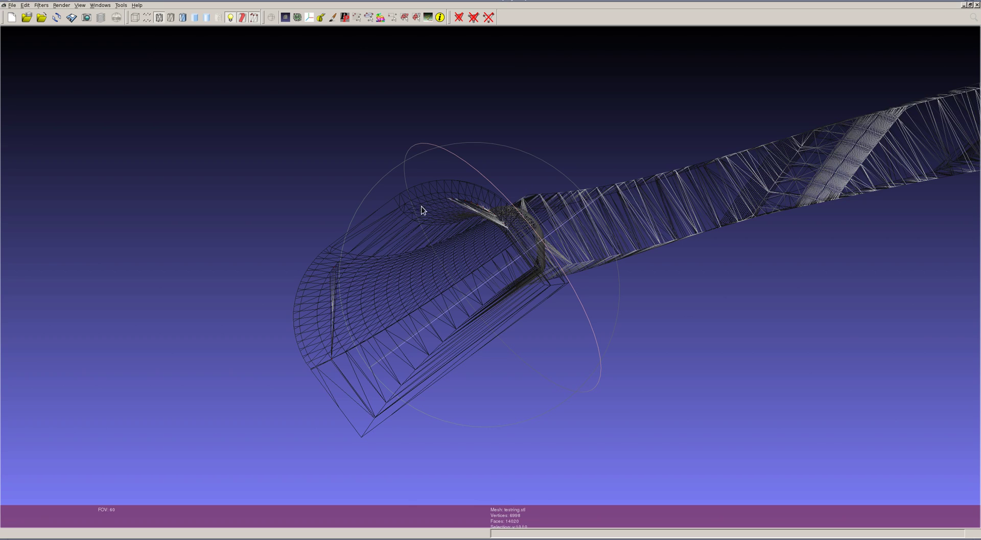
drag(343, 302, 572, 266)
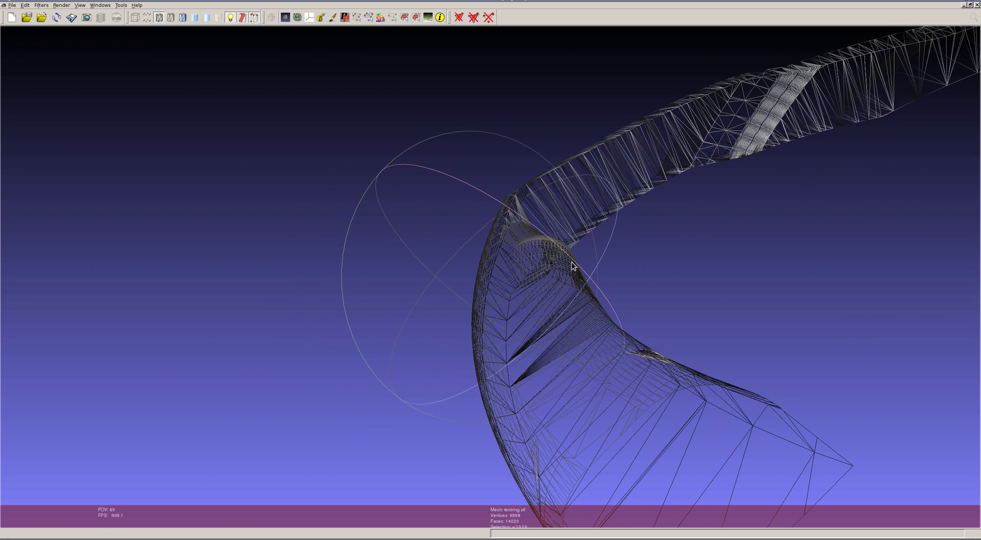
drag(623, 374, 565, 315)
drag(471, 208, 468, 234)
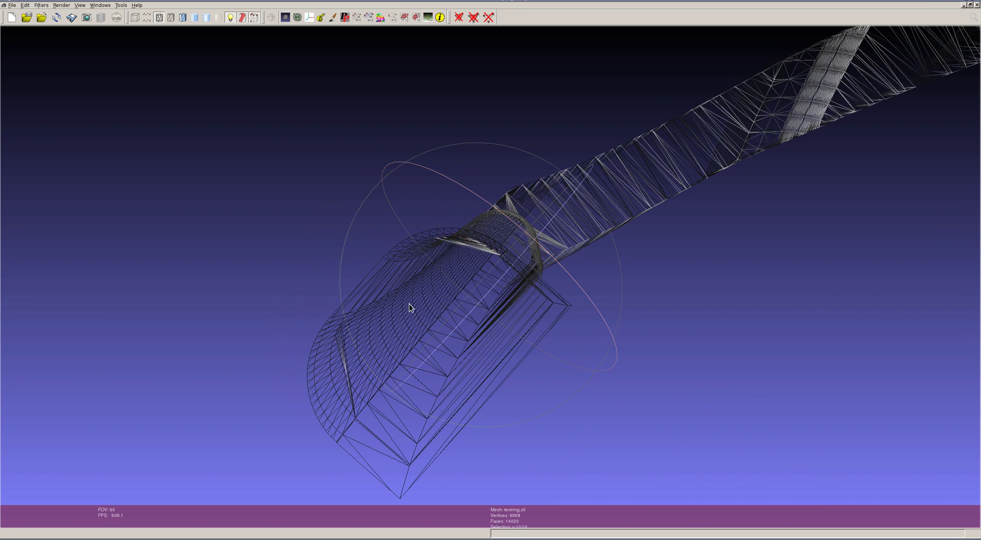
drag(410, 300, 481, 217)
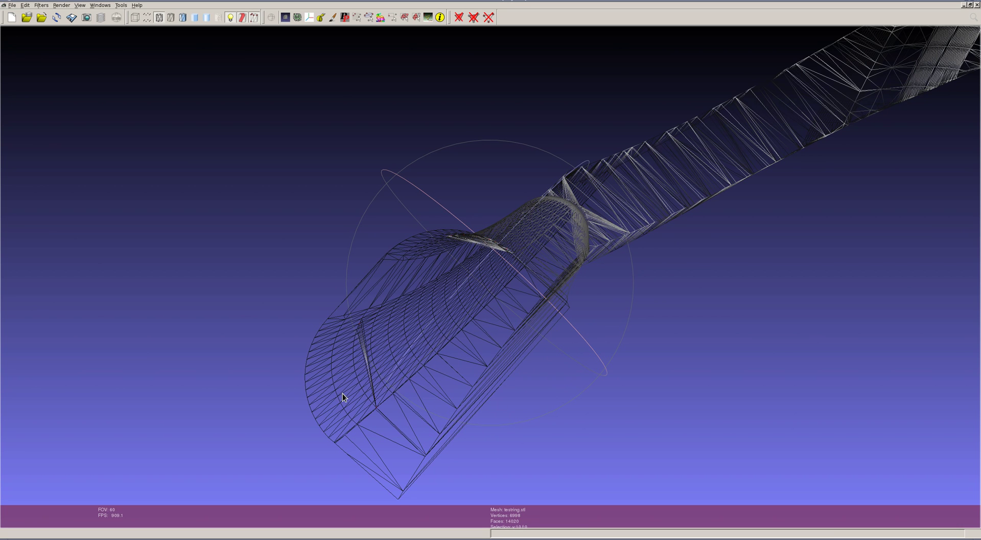
mouse_move(438, 339)
mouse_down()
mouse_move(452, 308)
mouse_move(466, 324)
mouse_move(463, 340)
mouse_move(435, 343)
mouse_move(440, 320)
mouse_move(447, 328)
mouse_move(430, 345)
mouse_move(447, 335)
mouse_up()
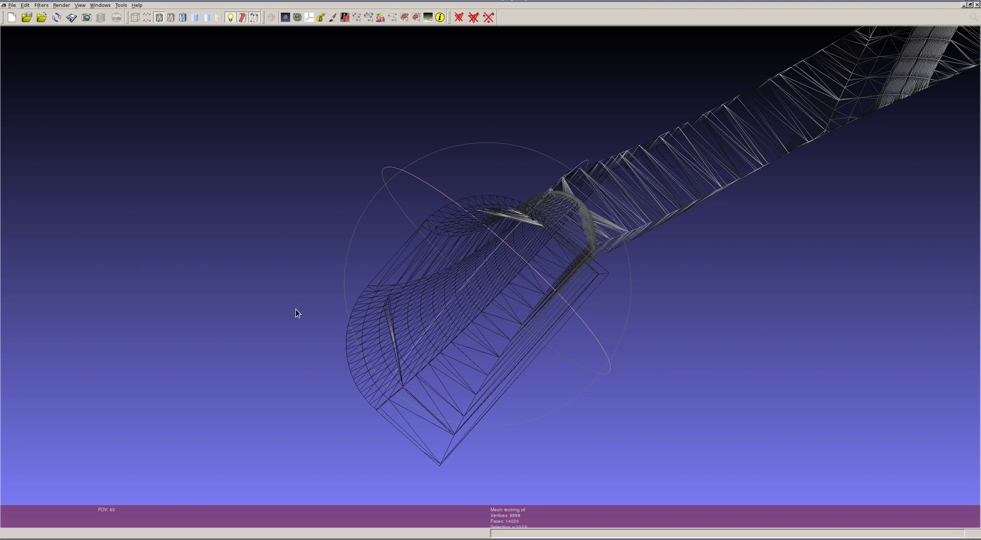
drag(430, 324, 421, 329)
drag(467, 294, 566, 265)
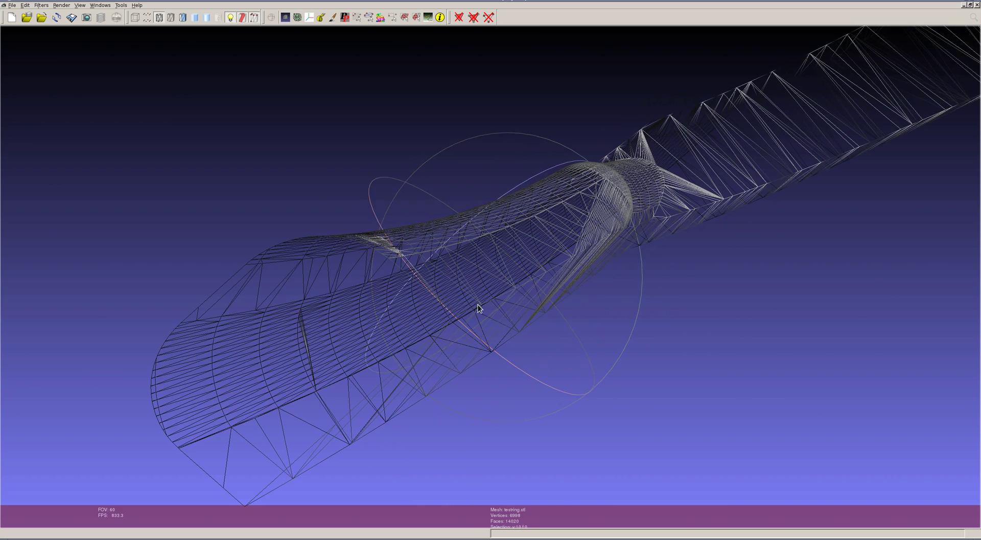
drag(364, 320, 465, 285)
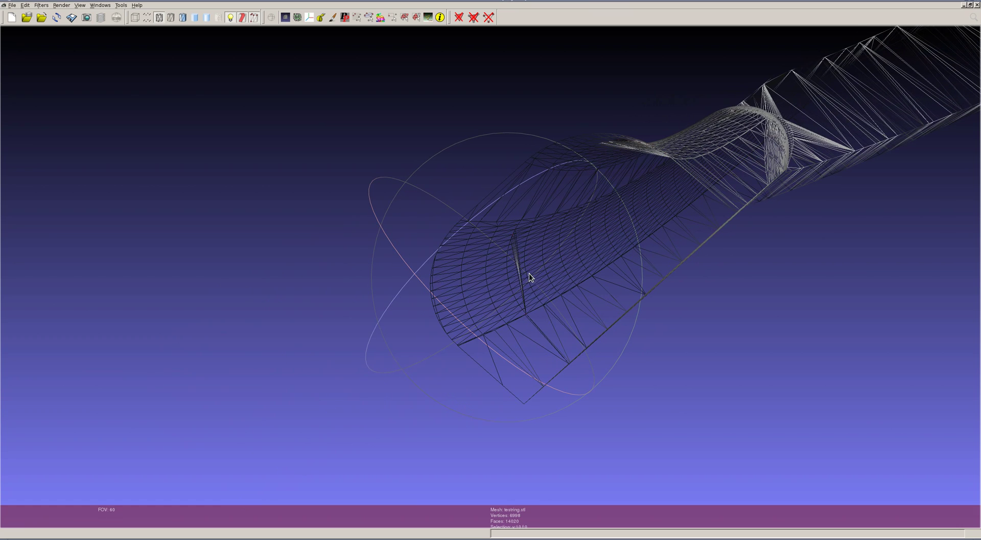
drag(536, 304, 492, 305)
drag(421, 298, 516, 271)
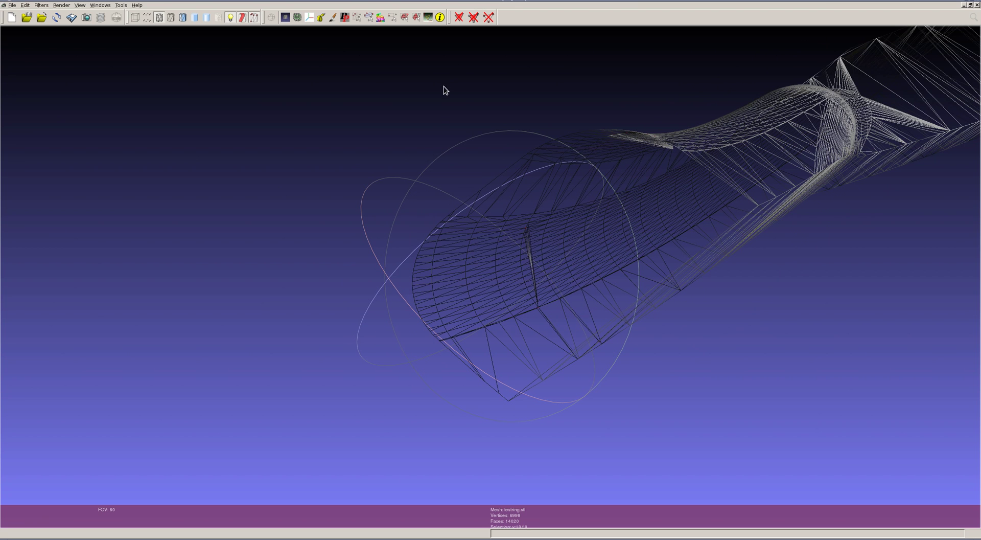
Adjust the clipping with Ctrl+wheel and rotate the view around the thin sliver inside the tube
drag(465, 315, 471, 299)
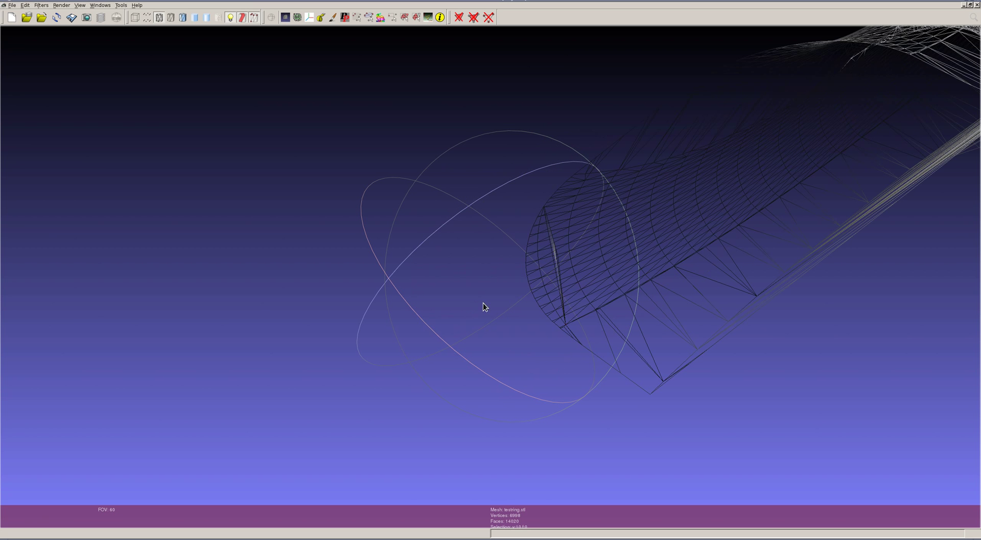
ctrl+scroll(487, 250, up, 2)
ctrl+scroll(486, 251, down, 4)
ctrl+scroll(485, 251, up, 2)
ctrl+scroll(484, 258, down, 3)
ctrl+scroll(484, 258, up, 4)
ctrl+scroll(485, 259, down, 3)
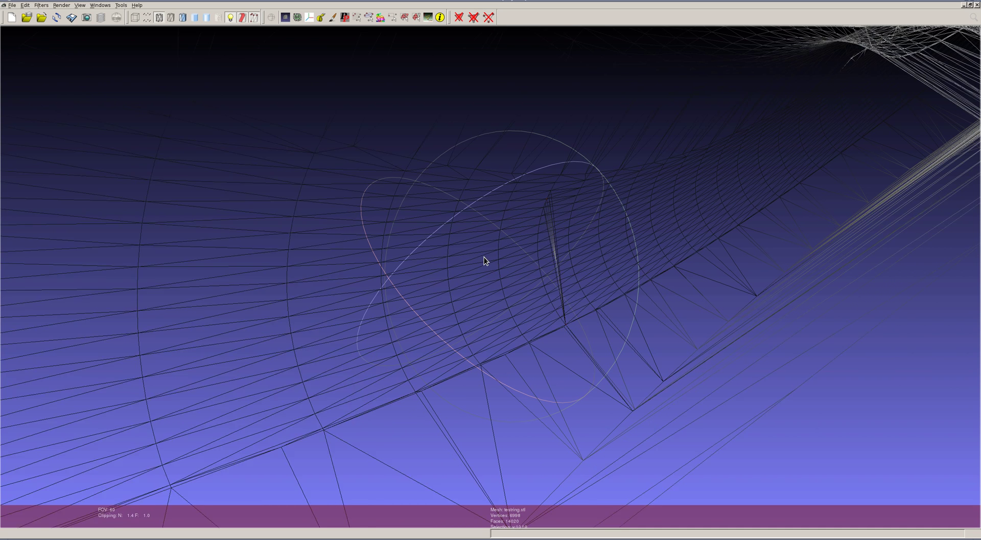
ctrl+scroll(480, 257, up, 2)
ctrl+scroll(477, 253, down, 4)
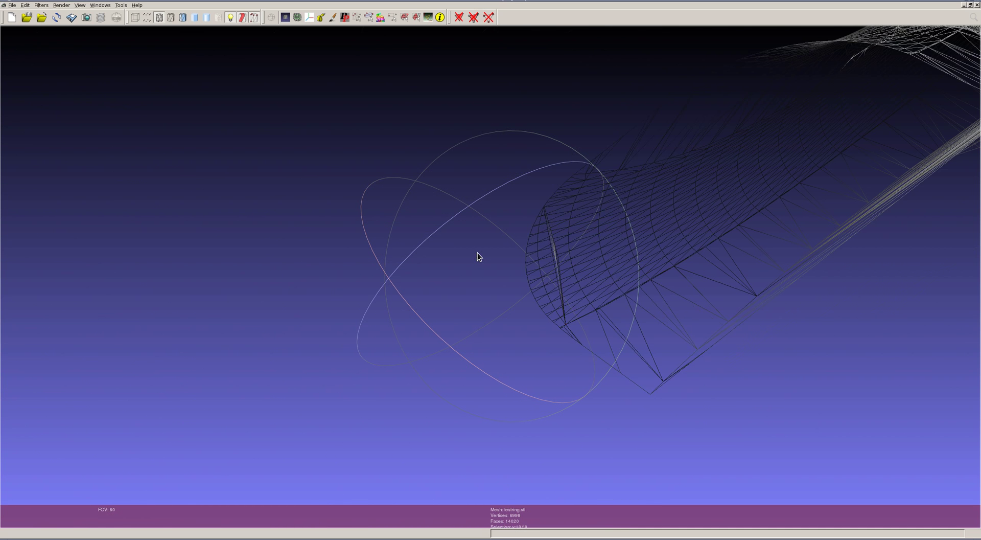
drag(537, 252, 468, 277)
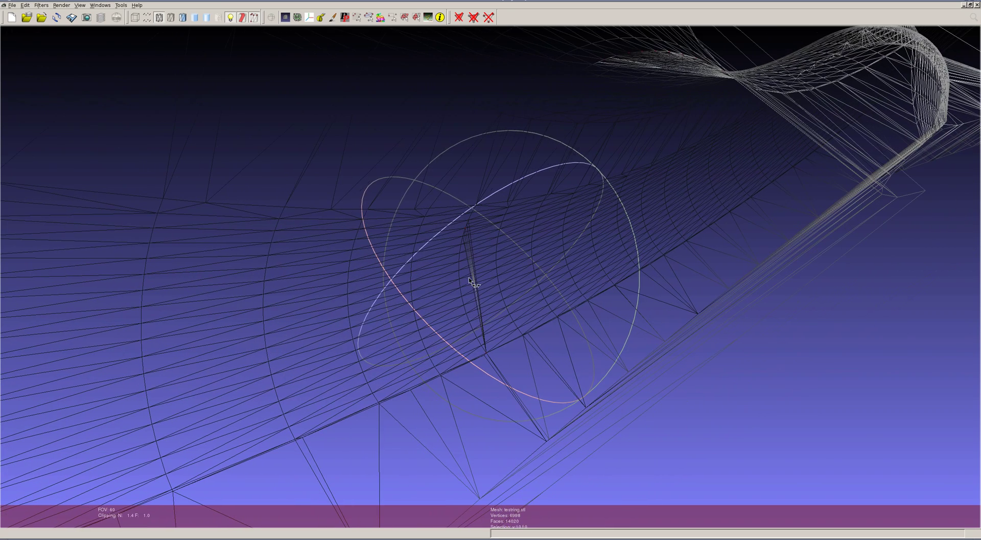
Rectangle-select and Shift-drag to trim until only the sliver triangle is red, then verify it
click(405, 18)
drag(318, 144, 358, 211)
drag(489, 241, 470, 346)
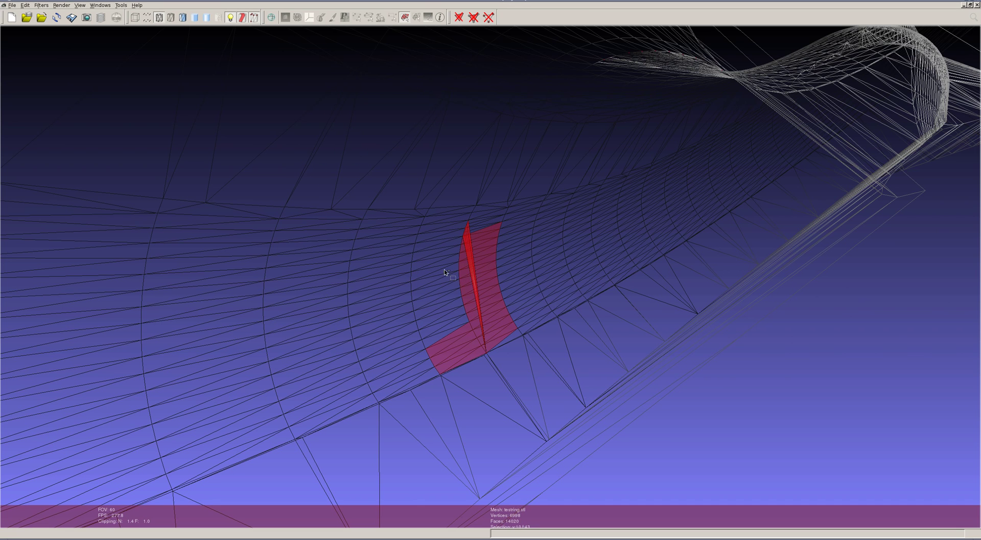
shift+drag(445, 323, 463, 385)
shift+drag(513, 207, 491, 283)
click(404, 17)
drag(444, 256, 479, 248)
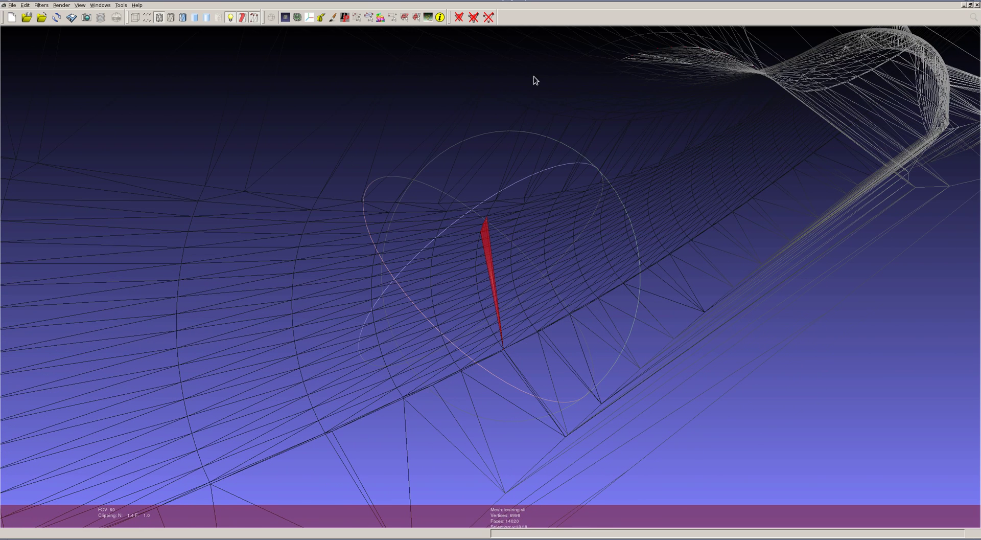
drag(475, 347, 562, 253)
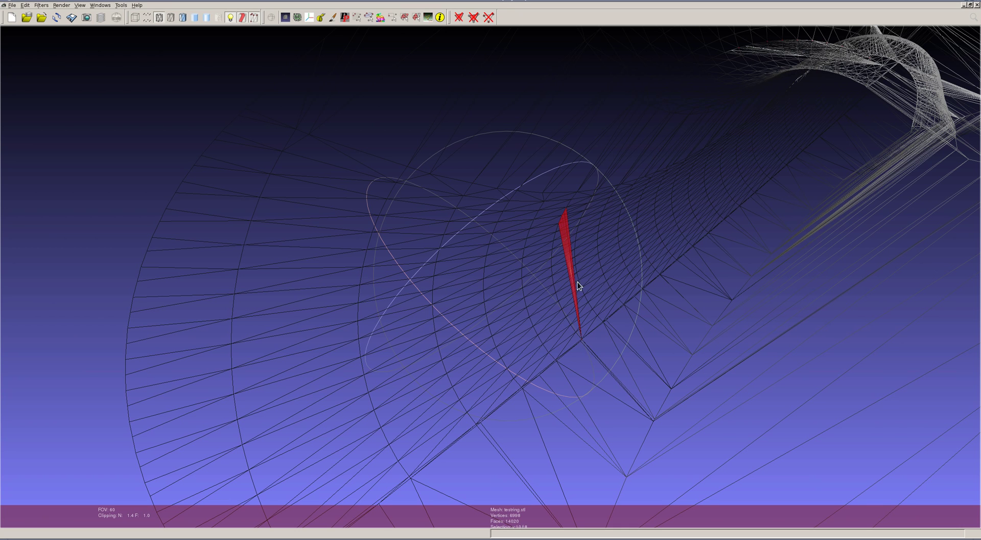
Delete the selected sliver face and orbit the ring to find more stray faces
click(459, 18)
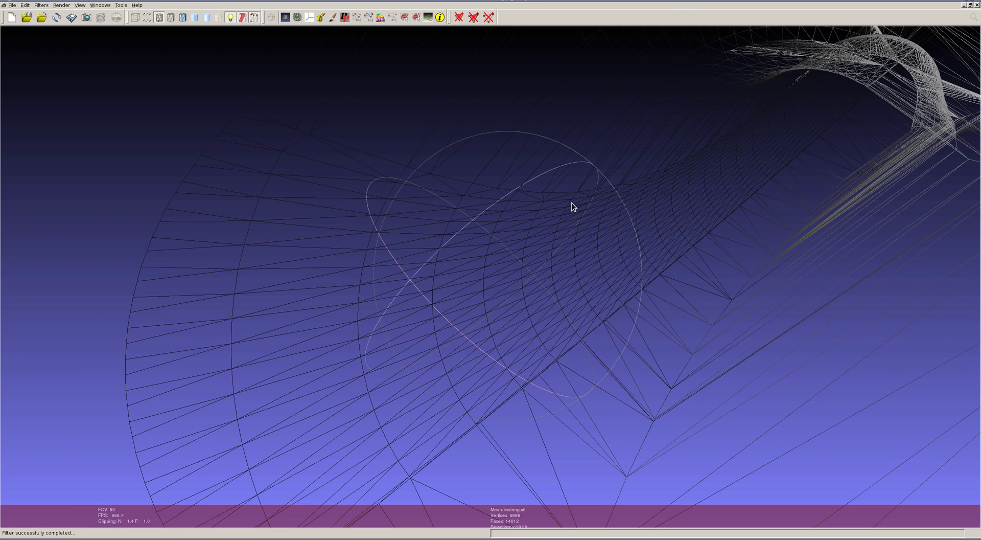
drag(581, 230, 527, 258)
scroll(564, 273, up, 3)
drag(551, 160, 526, 208)
Rectangle-select the large stray face strip, trimming faces outside it from the selection
click(404, 17)
drag(549, 134, 524, 221)
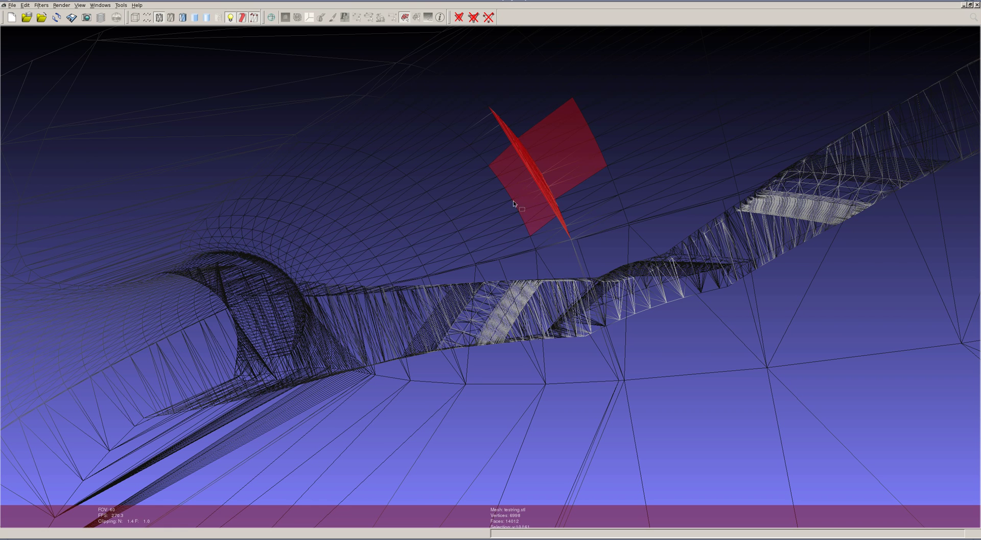
drag(481, 104, 594, 80)
drag(564, 50, 545, 77)
shift+drag(439, 108, 483, 239)
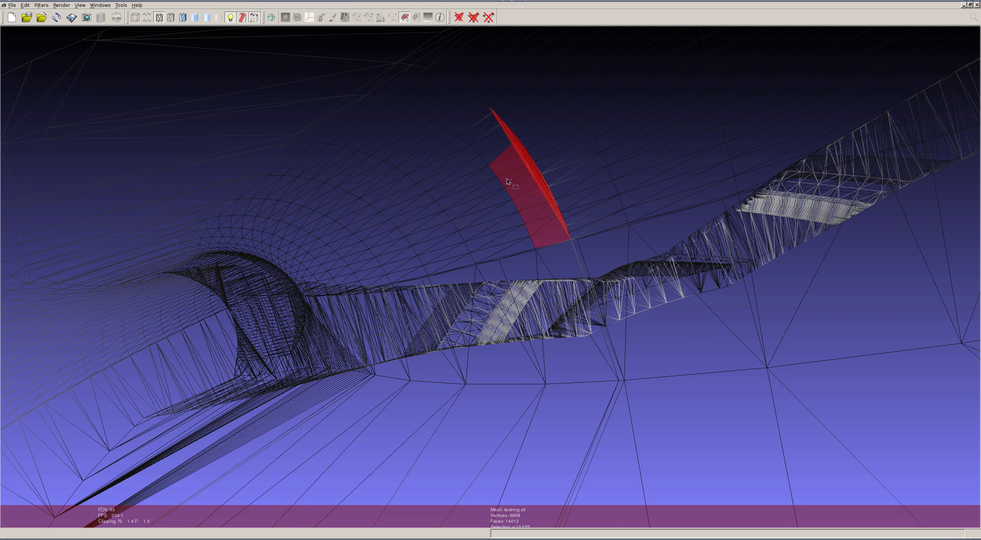
shift+drag(486, 159, 492, 175)
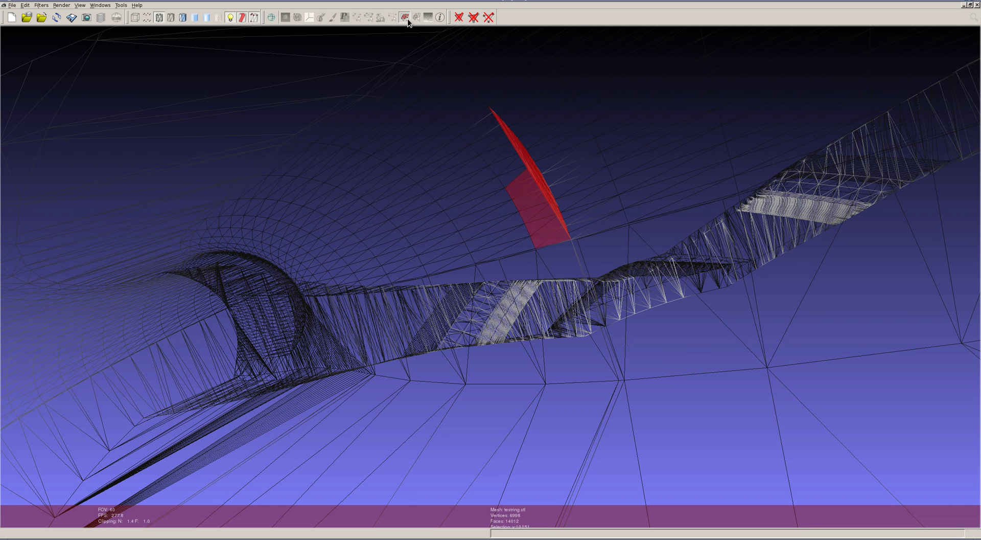
click(405, 18)
drag(443, 95, 566, 80)
Deselect the remaining unwanted faces and delete the stray faces, leaving about 13972 faces
click(406, 17)
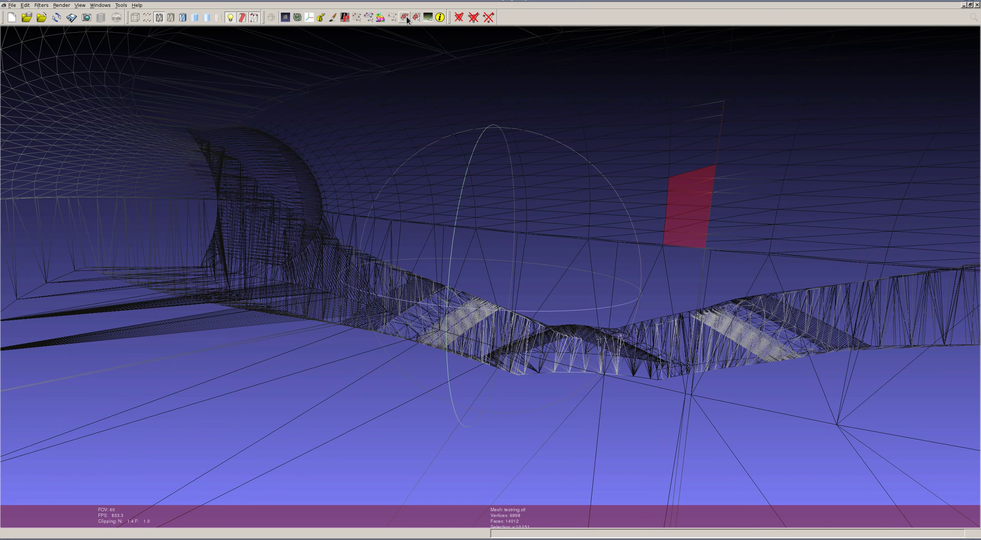
shift+drag(659, 135, 683, 242)
click(406, 17)
mouse_move(582, 131)
mouse_down()
mouse_move(613, 151)
mouse_move(538, 116)
mouse_move(547, 109)
mouse_move(565, 131)
mouse_move(591, 134)
mouse_move(583, 131)
mouse_up()
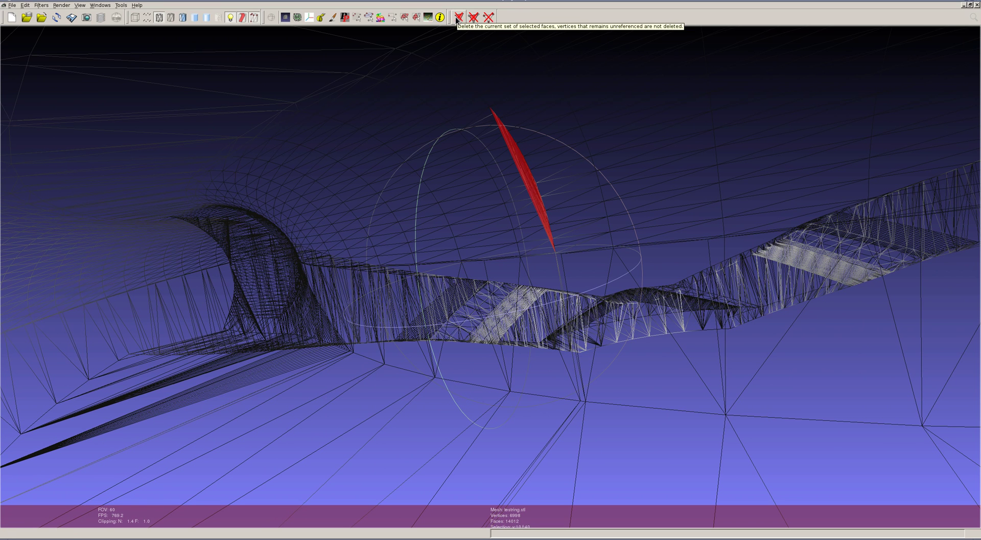
click(457, 18)
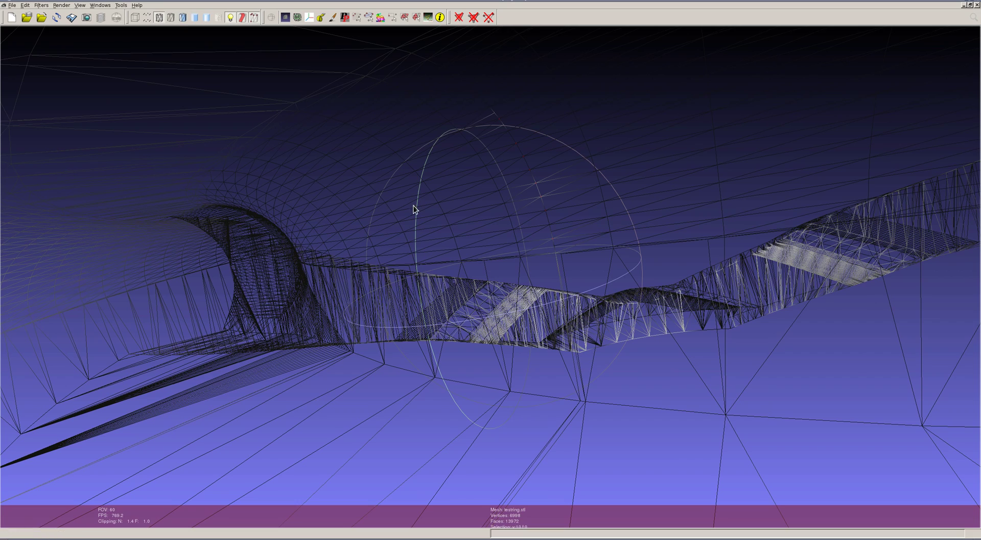
Clear the ring's face selection with Select None
scroll(431, 205, down, 3)
drag(431, 204, 536, 335)
drag(532, 289, 465, 319)
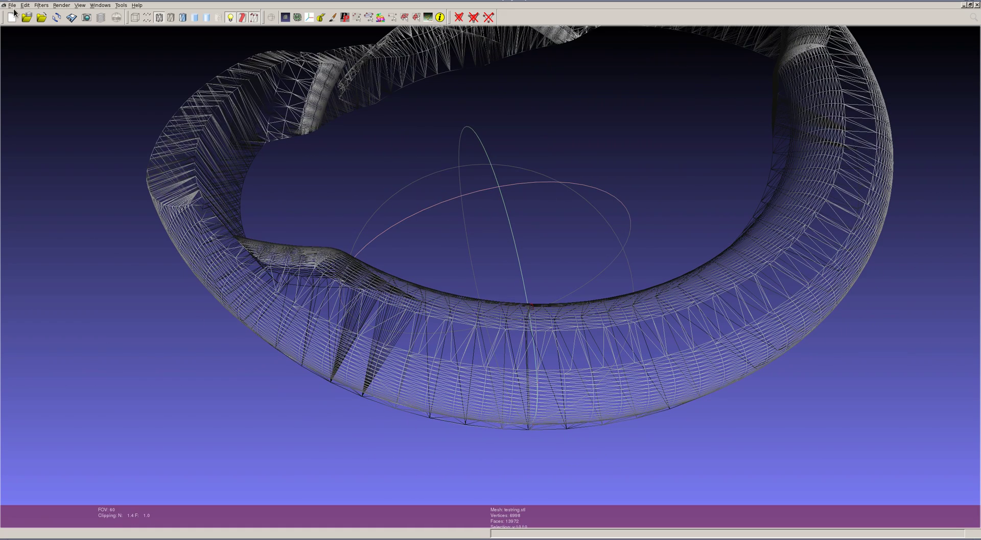
click(41, 5)
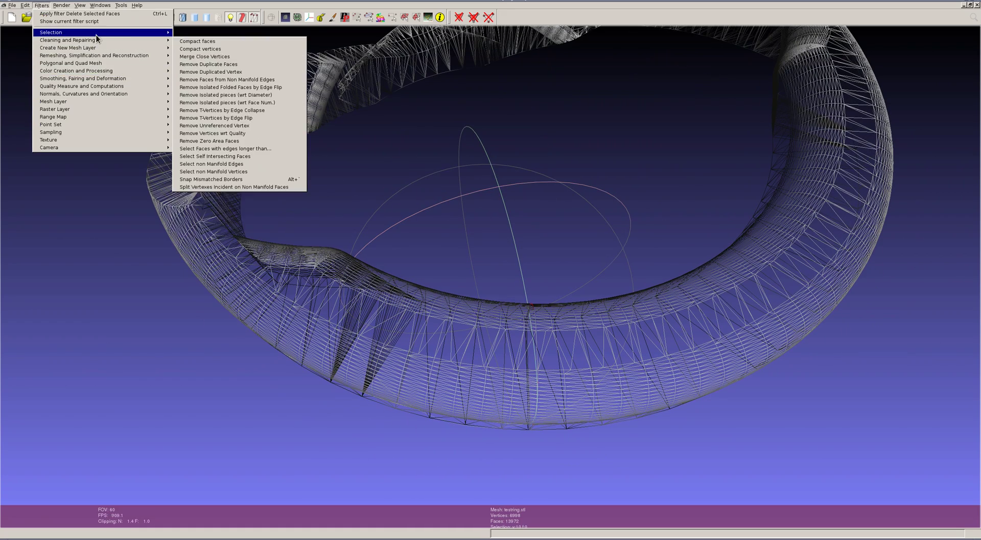
mouse_move(96, 34)
click(245, 169)
click(55, 56)
click(21, 56)
Orbit the ring to inspect its underside and band for defects
scroll(511, 324, up, 3)
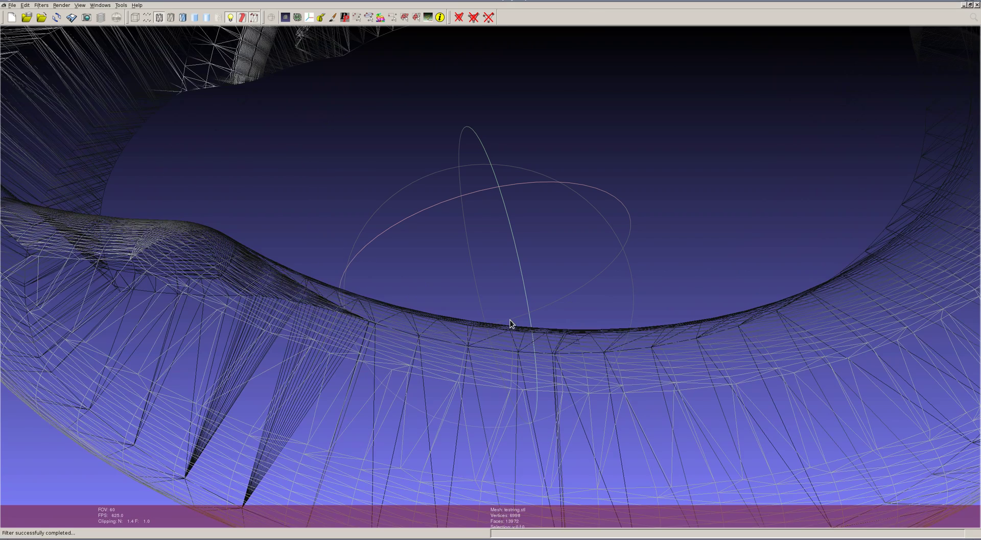
drag(563, 407, 521, 327)
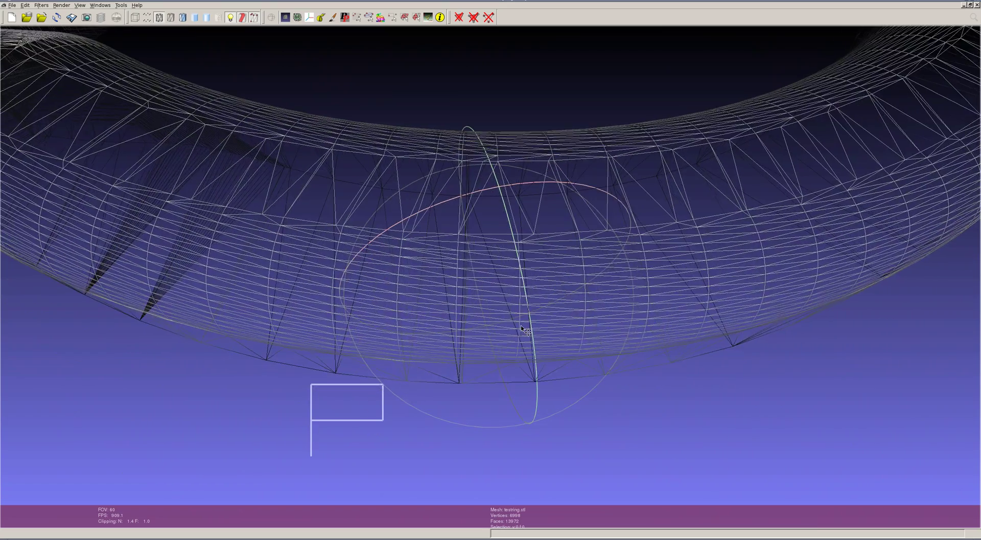
drag(465, 252, 466, 288)
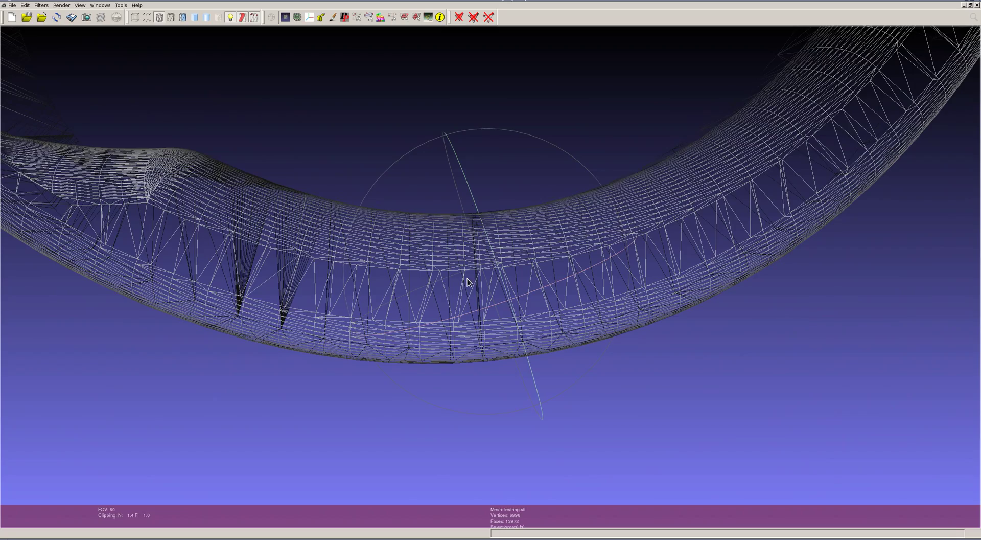
drag(482, 255, 450, 335)
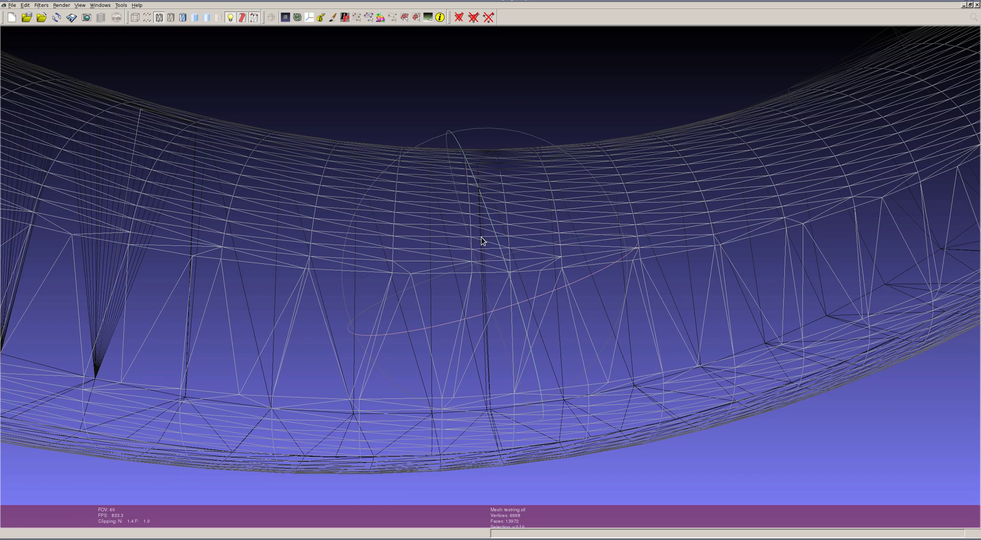
drag(508, 215, 476, 325)
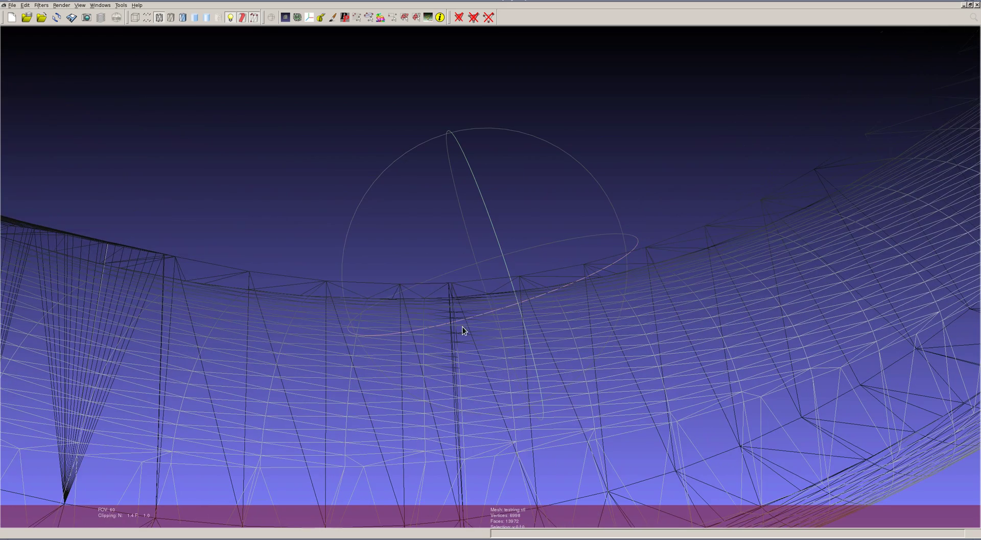
drag(444, 381, 498, 396)
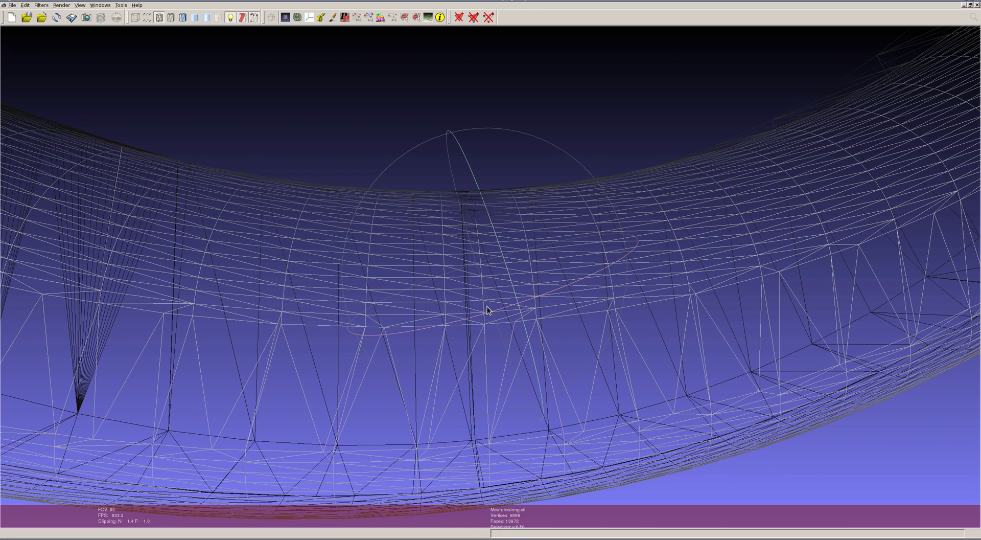
Turn the ring through tilted and lower side views to check for remaining defects
scroll(458, 366, up, 10)
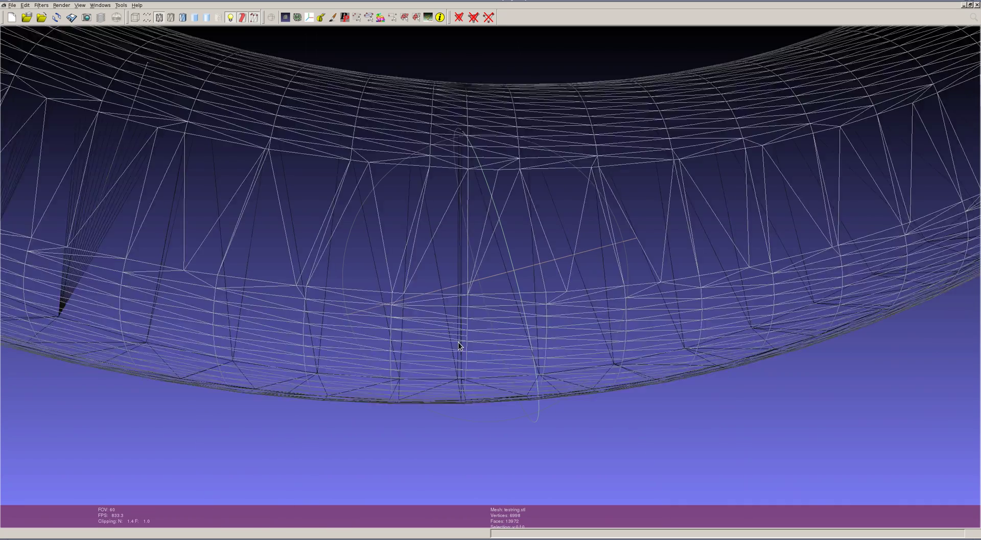
scroll(458, 341, down, 8)
drag(459, 331, 546, 209)
drag(590, 314, 639, 280)
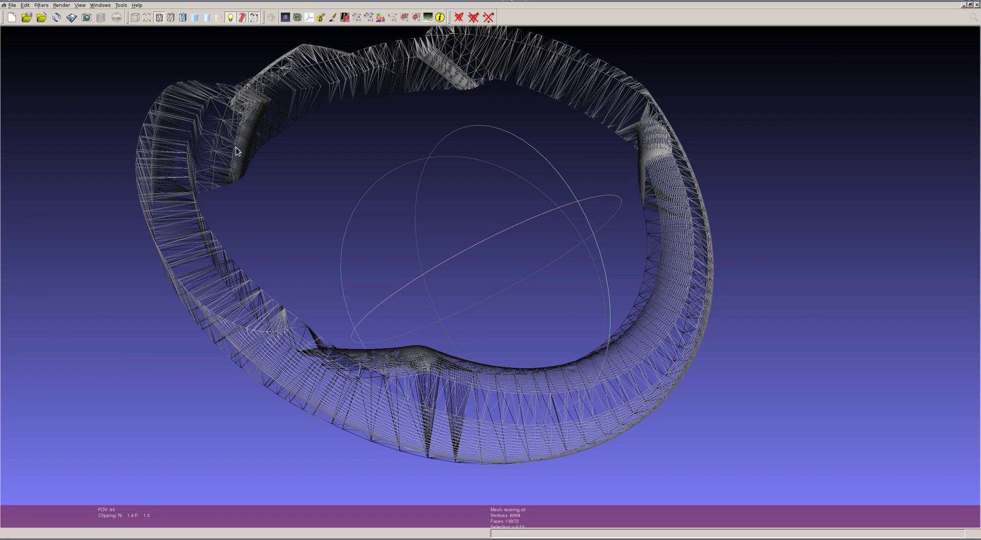
drag(548, 366, 496, 325)
scroll(517, 356, up, 5)
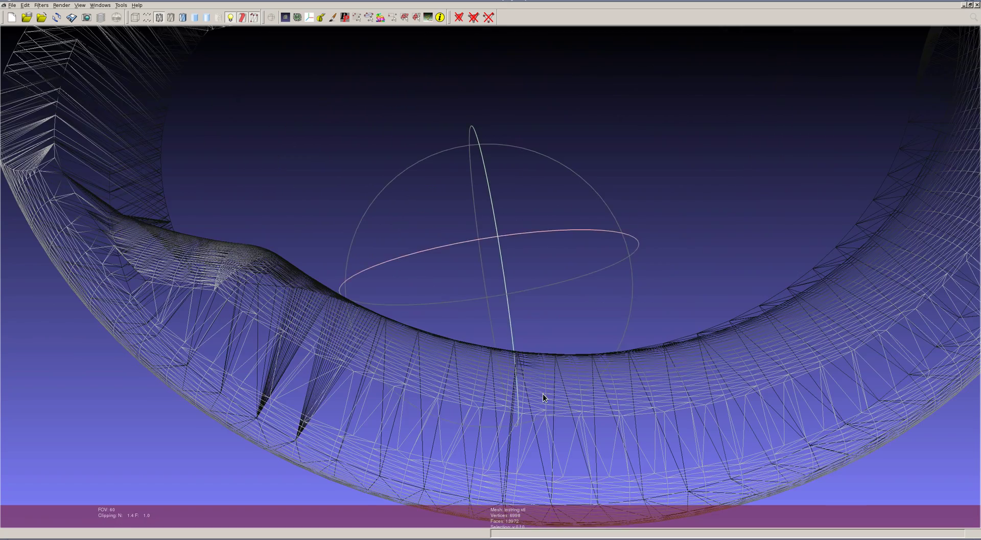
drag(517, 362, 528, 324)
drag(491, 251, 443, 303)
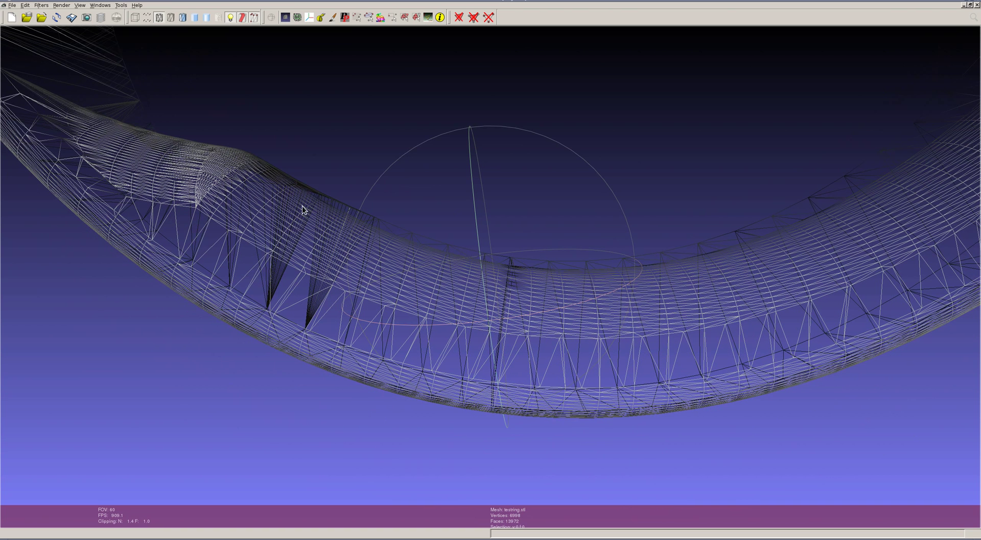
Save the cleaned ring over testring.stl and reload it from file
click(71, 18)
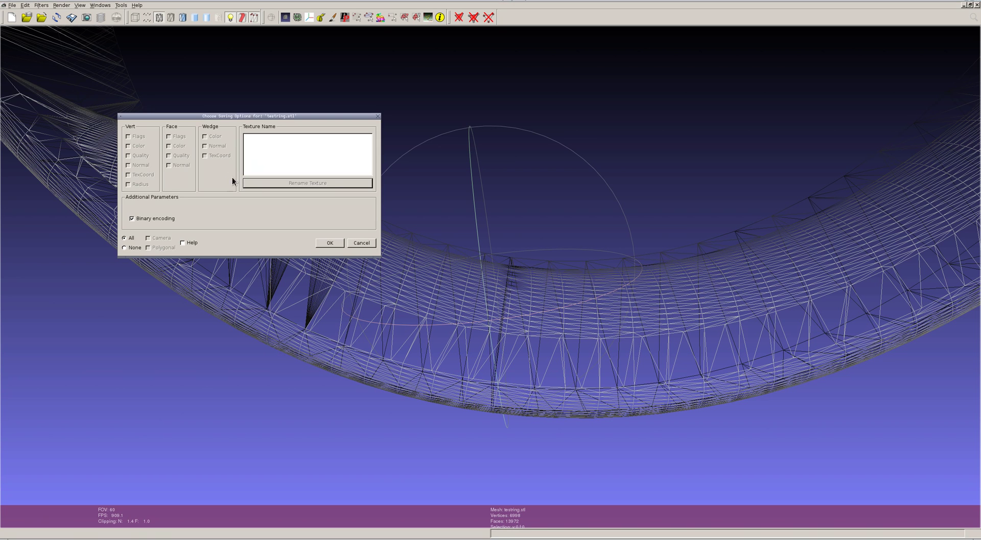
click(333, 243)
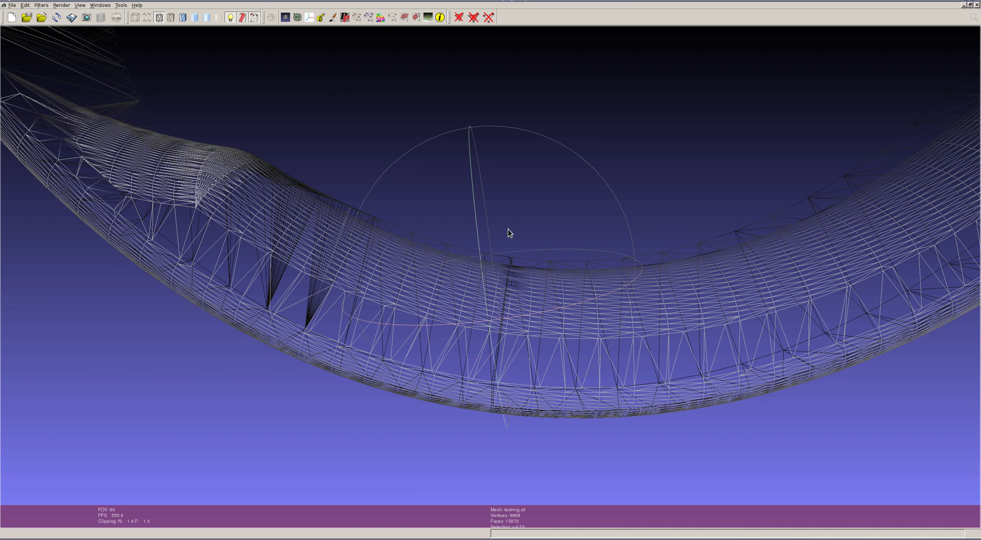
click(56, 17)
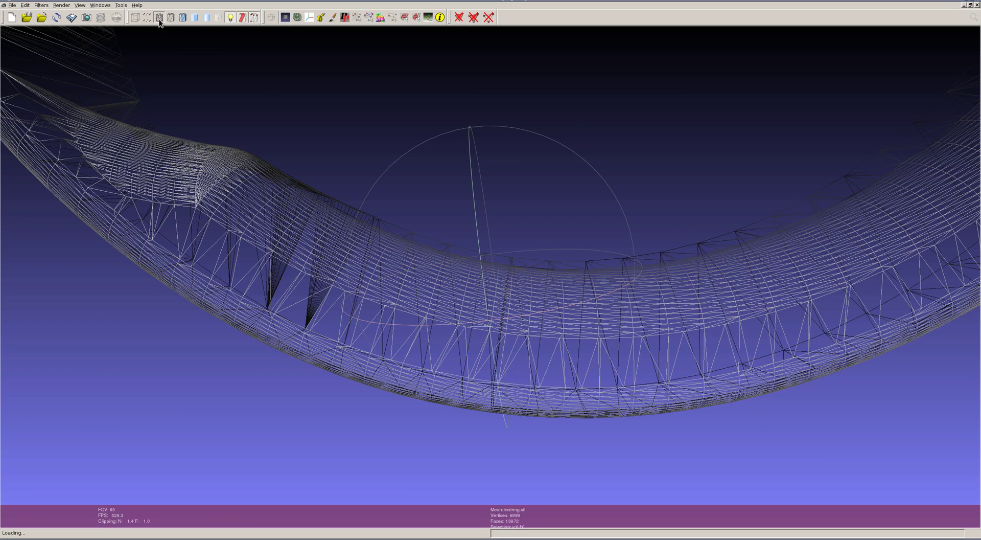
mouse_move(511, 302)
mouse_down()
mouse_move(521, 320)
mouse_move(504, 357)
mouse_move(507, 286)
mouse_up()
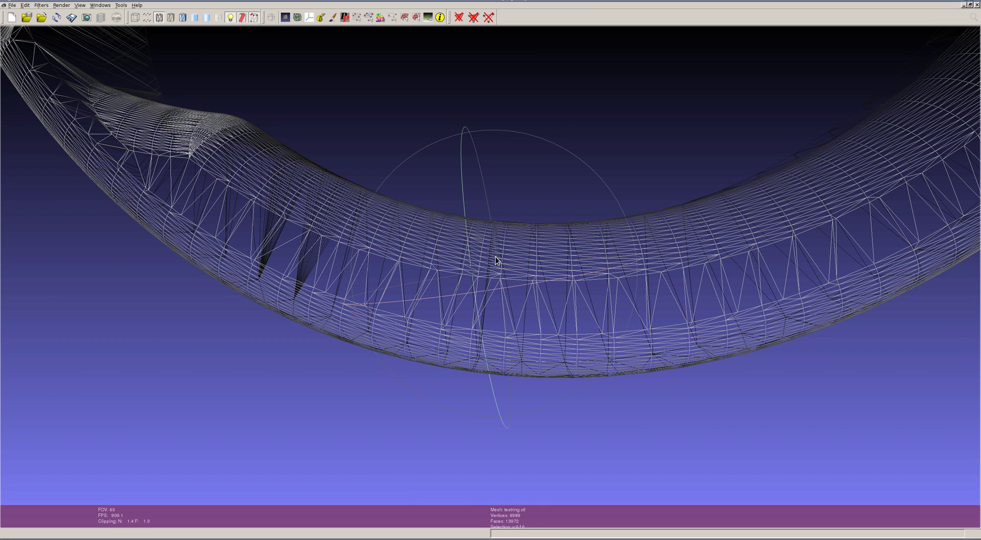
drag(468, 324, 509, 315)
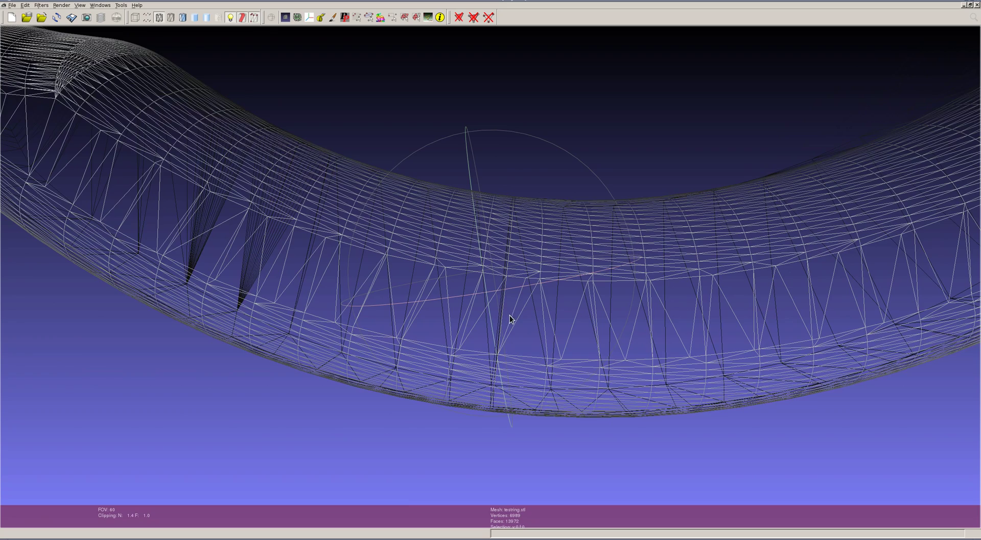
scroll(505, 326, up, 3)
drag(523, 179, 501, 239)
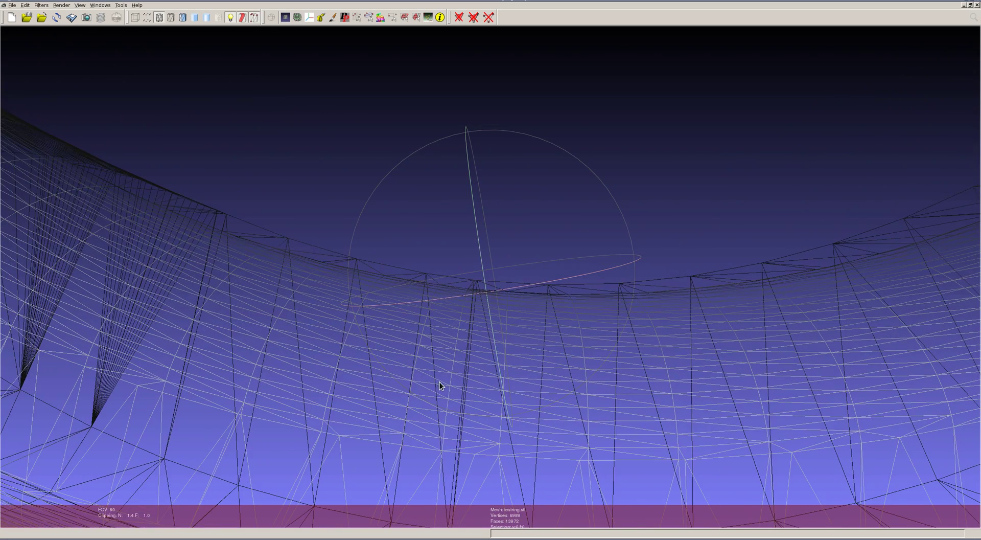
scroll(445, 388, up, 3)
scroll(451, 377, down, 3)
drag(452, 377, 469, 333)
scroll(466, 349, up, 2)
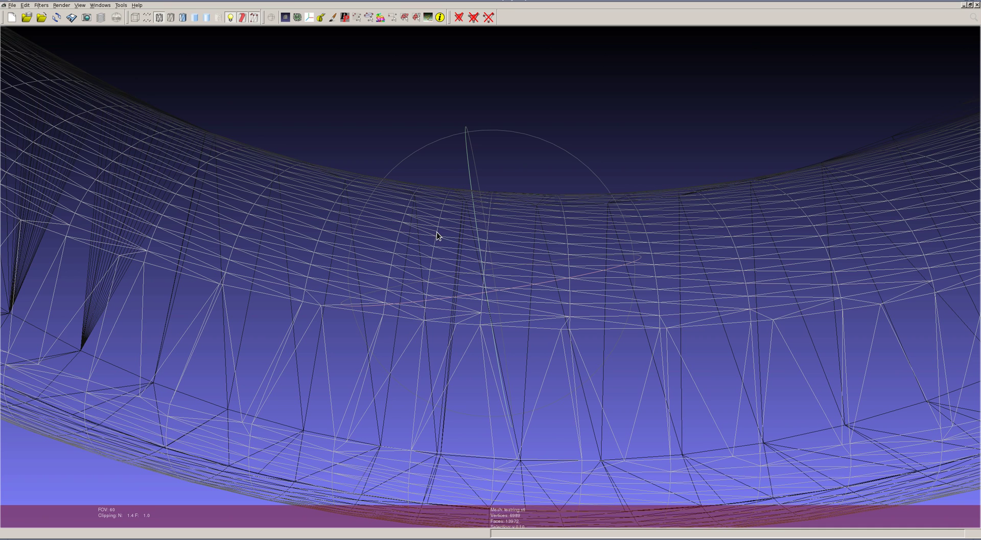
Run Select non Manifold Vertices on the reloaded 13972-face ring
click(45, 6)
mouse_move(56, 32)
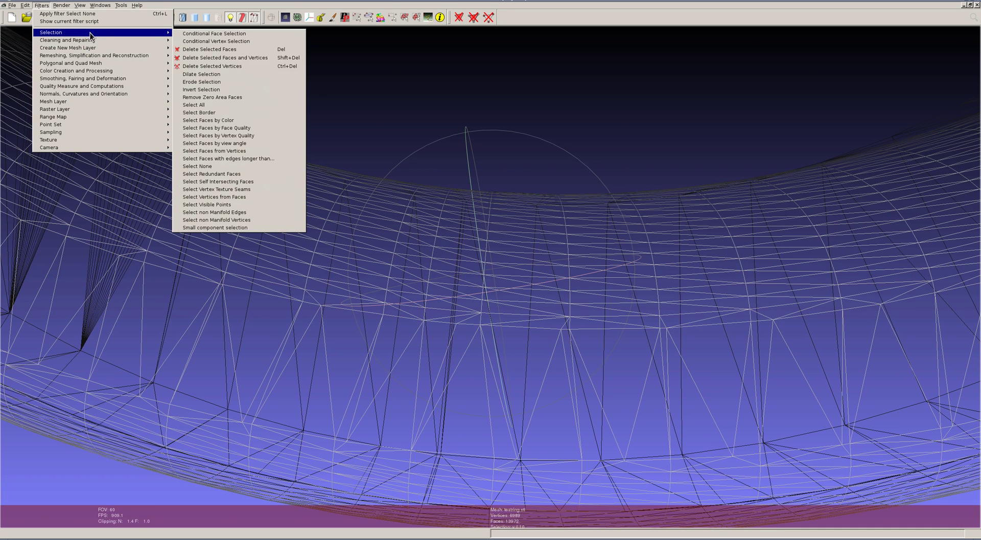
click(279, 220)
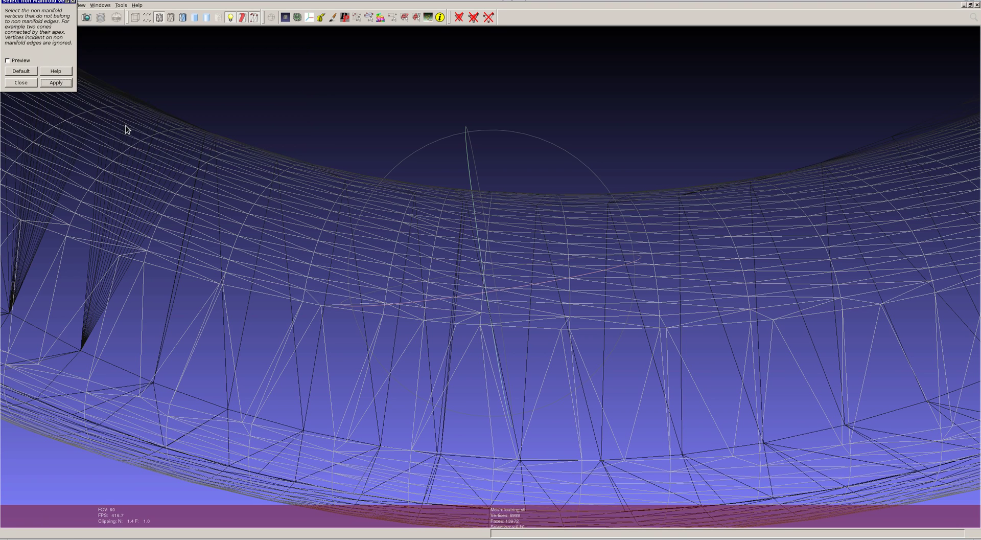
click(67, 83)
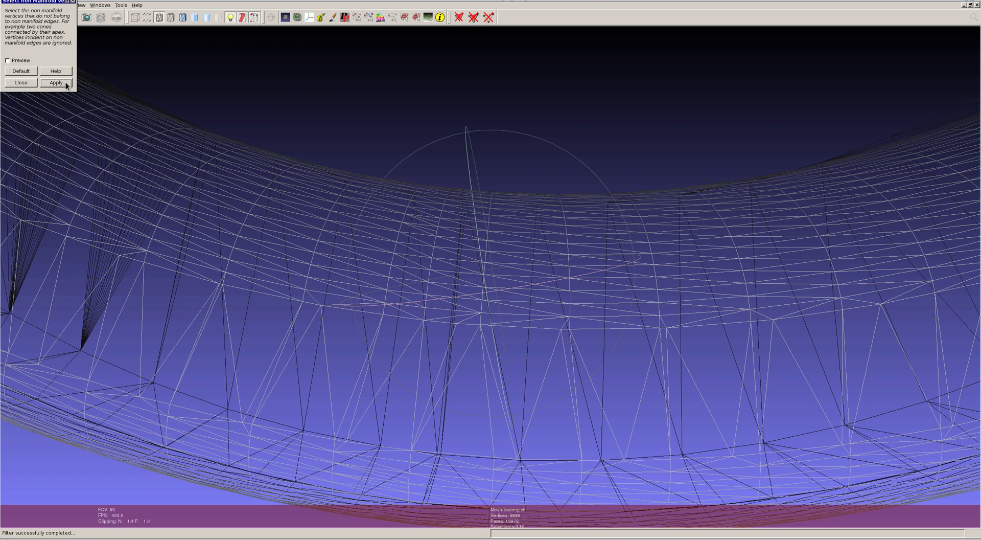
click(19, 83)
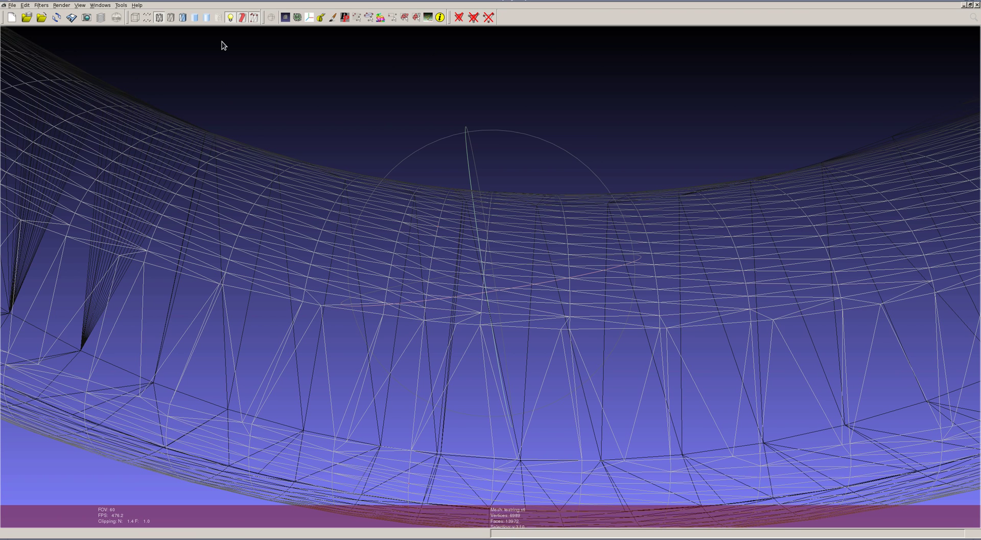
click(194, 19)
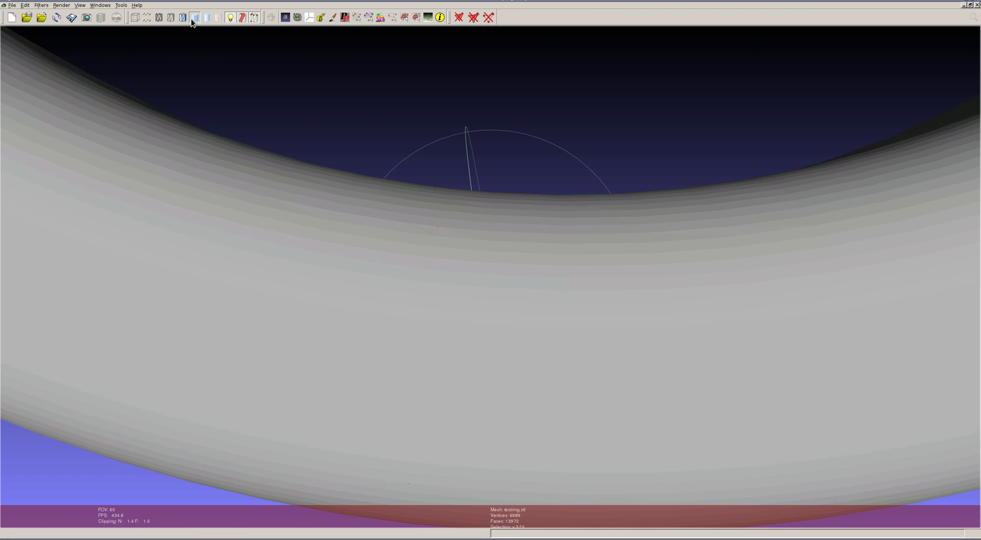
drag(418, 266, 423, 309)
drag(441, 391, 461, 340)
mouse_move(478, 265)
mouse_down()
mouse_move(462, 304)
mouse_move(486, 234)
mouse_move(483, 254)
mouse_up()
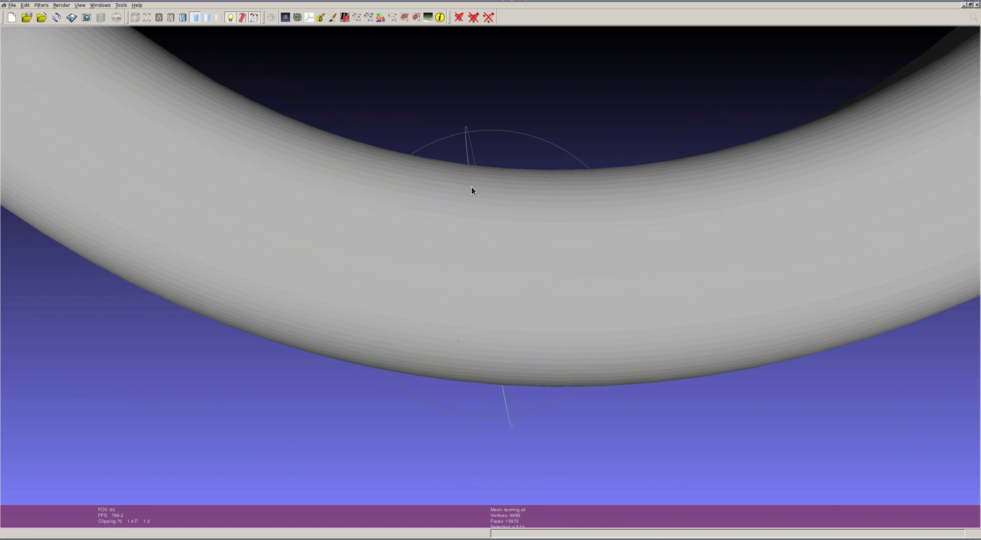
click(159, 18)
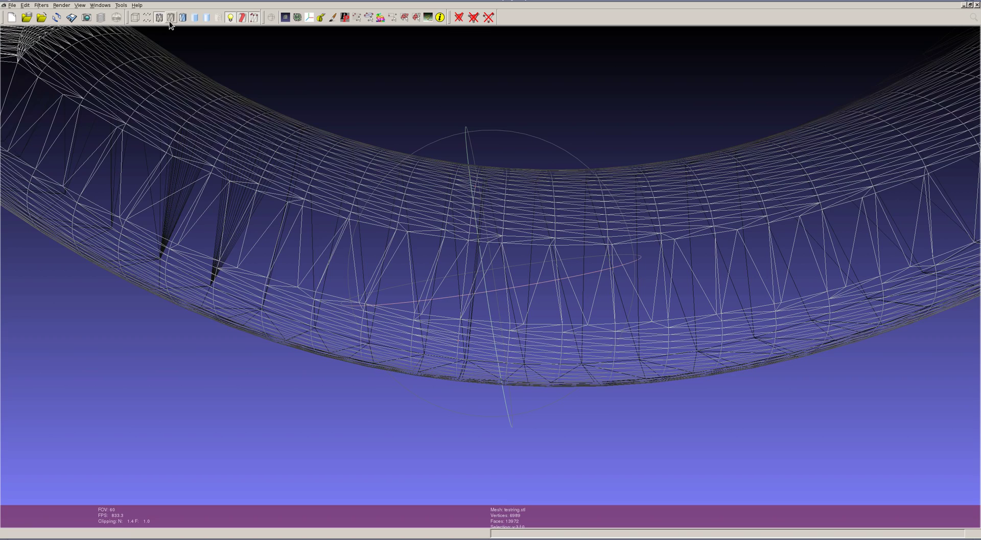
scroll(470, 340, up, 2)
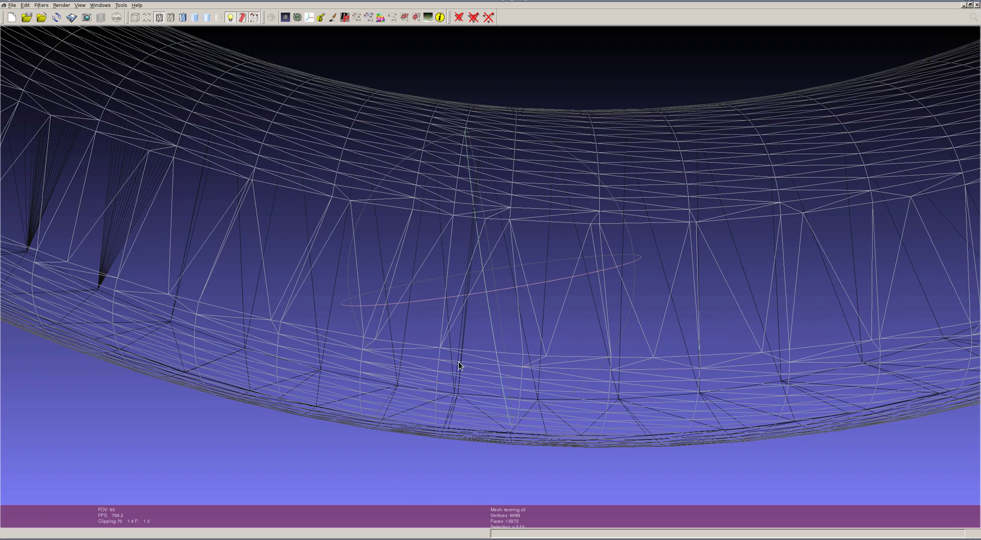
mouse_move(451, 392)
middle_down()
mouse_move(469, 381)
mouse_move(482, 343)
middle_up()
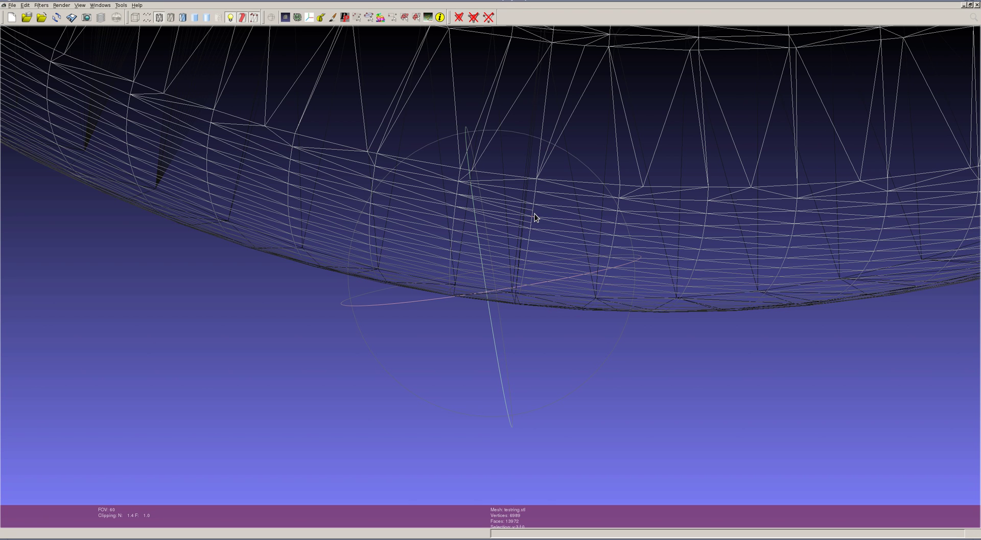
mouse_move(522, 190)
mouse_down()
mouse_move(524, 180)
mouse_move(490, 280)
mouse_move(481, 275)
mouse_up()
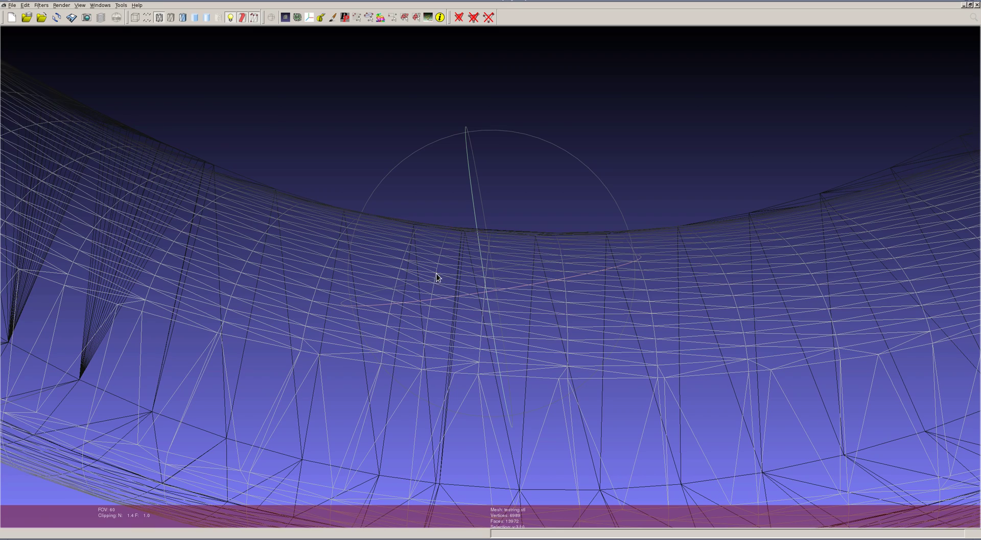
scroll(467, 330, down, 5)
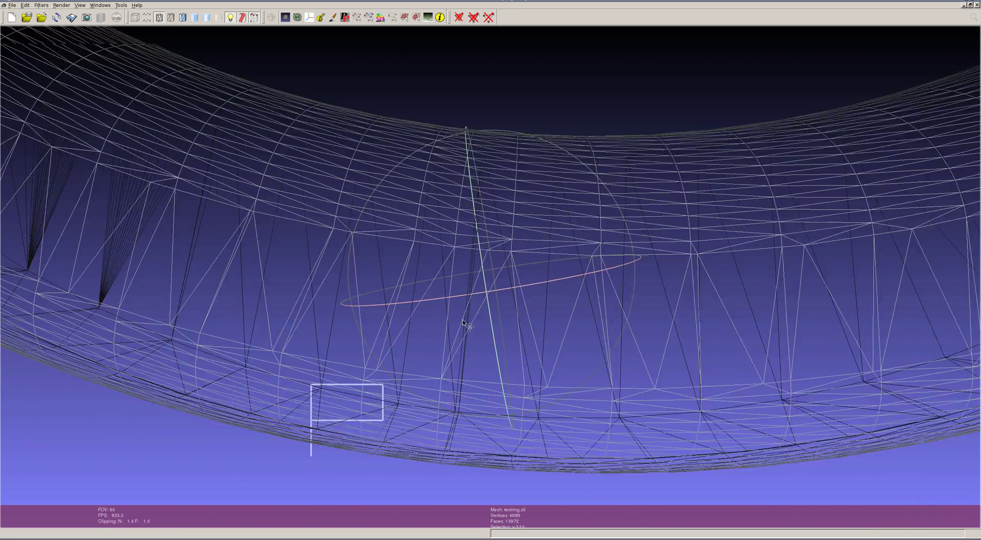
drag(464, 286, 332, 307)
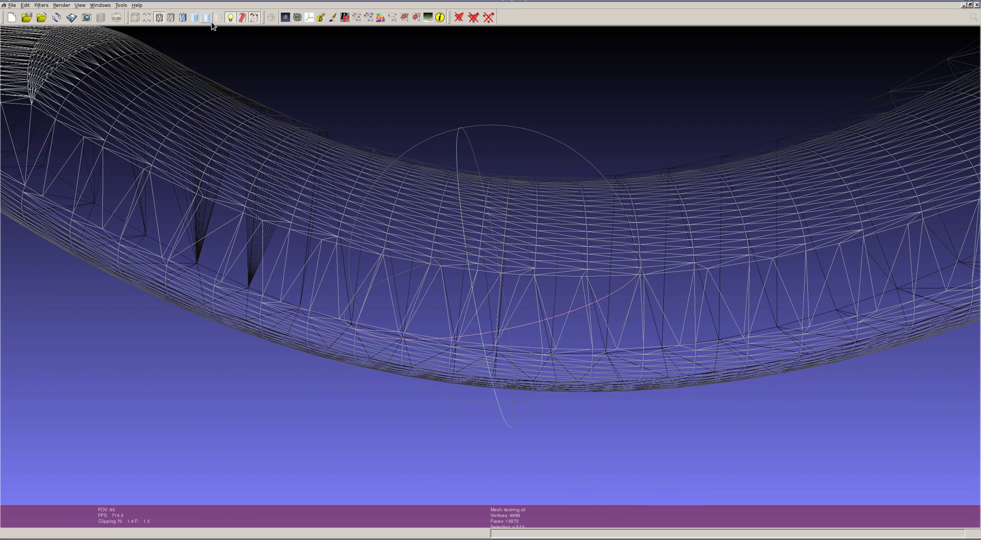
Delete the selected non-manifold vertices and view the ring flat-shaded to spot the resulting holes
click(489, 18)
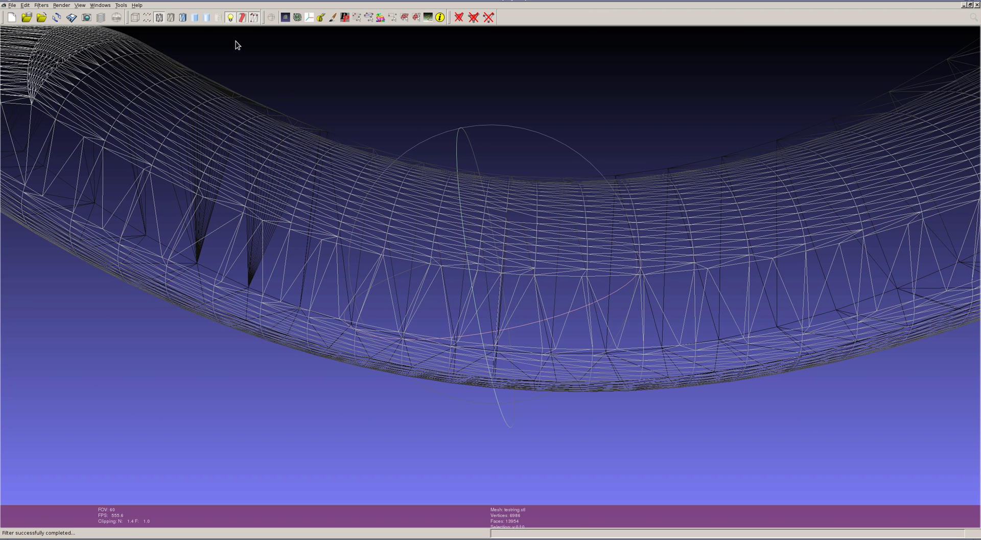
click(196, 17)
mouse_move(443, 225)
mouse_down()
mouse_move(445, 307)
mouse_move(449, 193)
mouse_move(435, 281)
mouse_move(443, 209)
mouse_up()
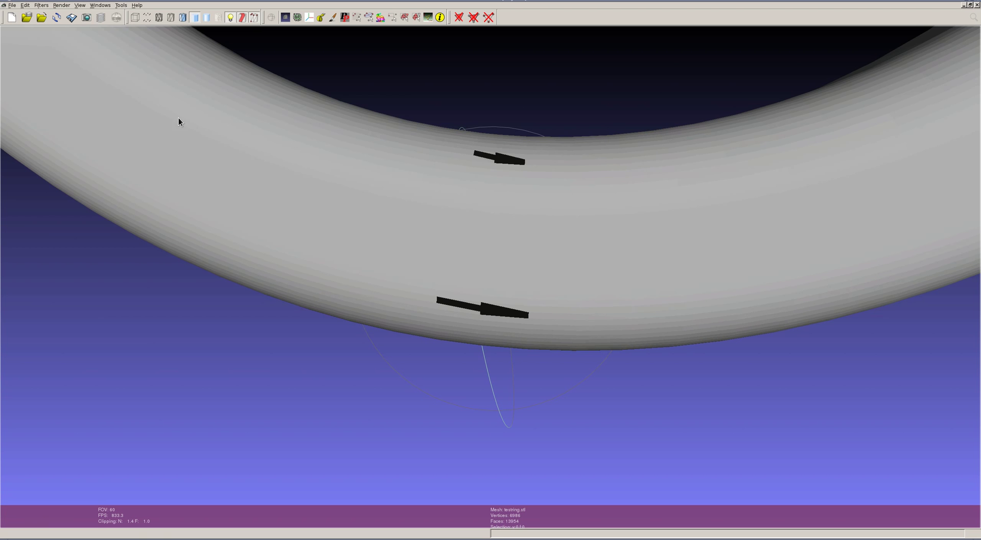
drag(474, 158, 361, 164)
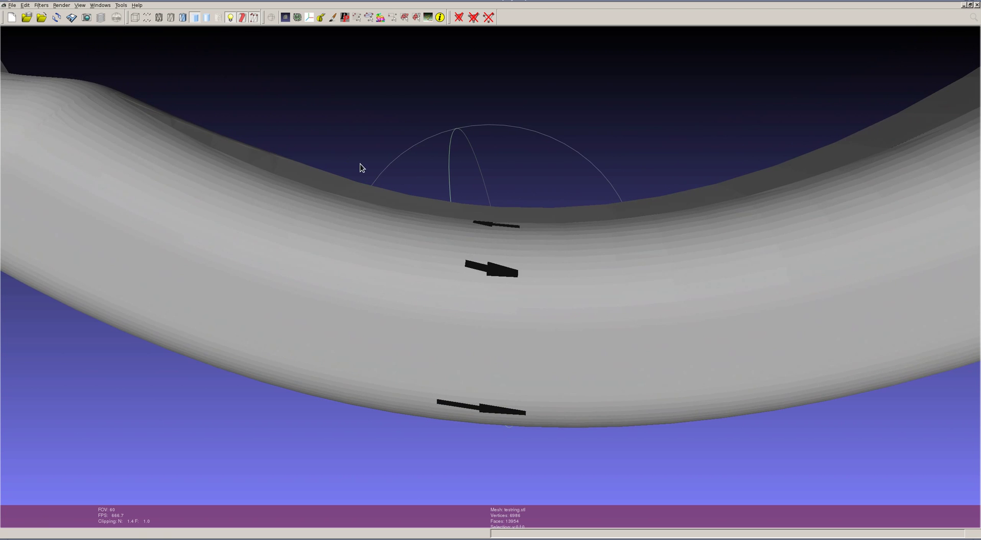
click(41, 5)
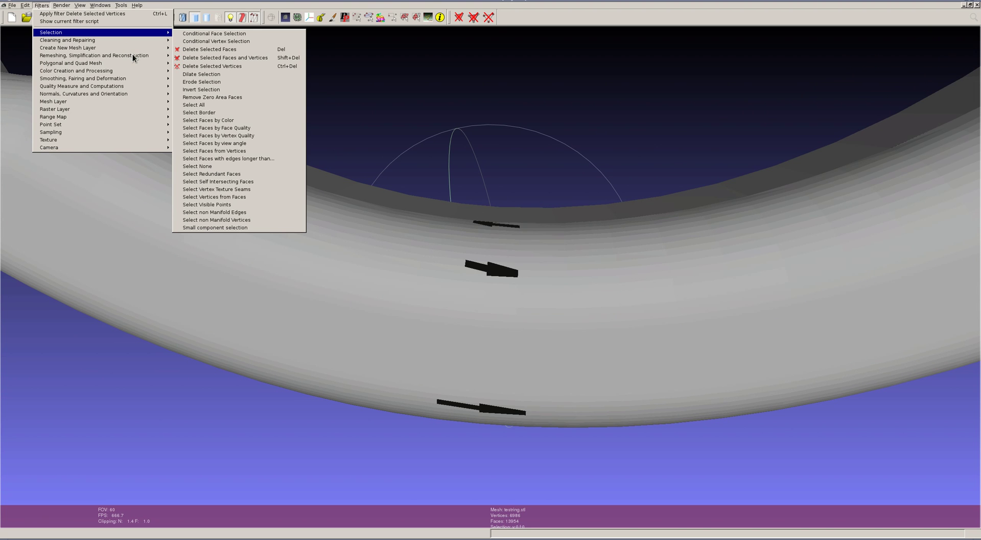
Close holes up to size 30 with Close Holes, restoring 13972 faces
mouse_move(133, 55)
click(193, 68)
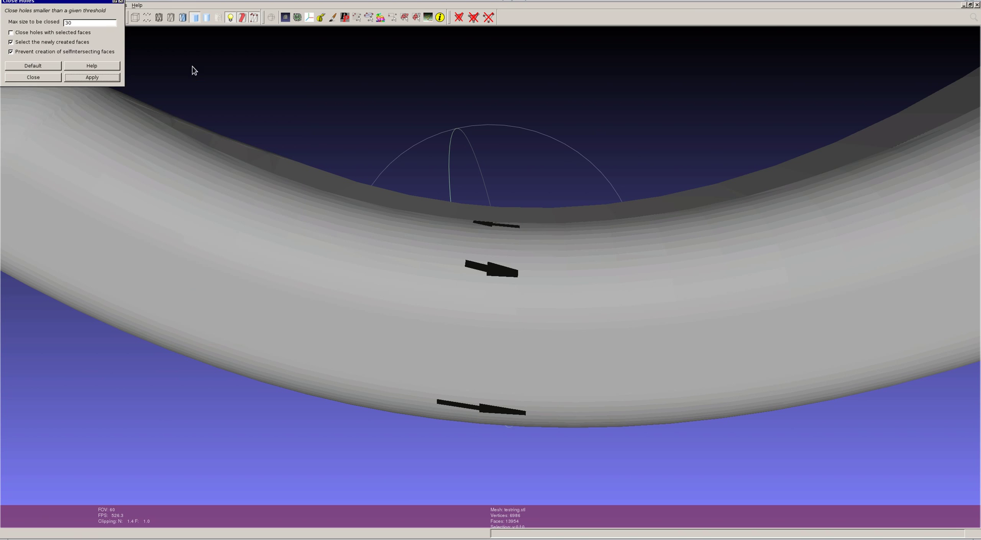
drag(70, 4, 273, 148)
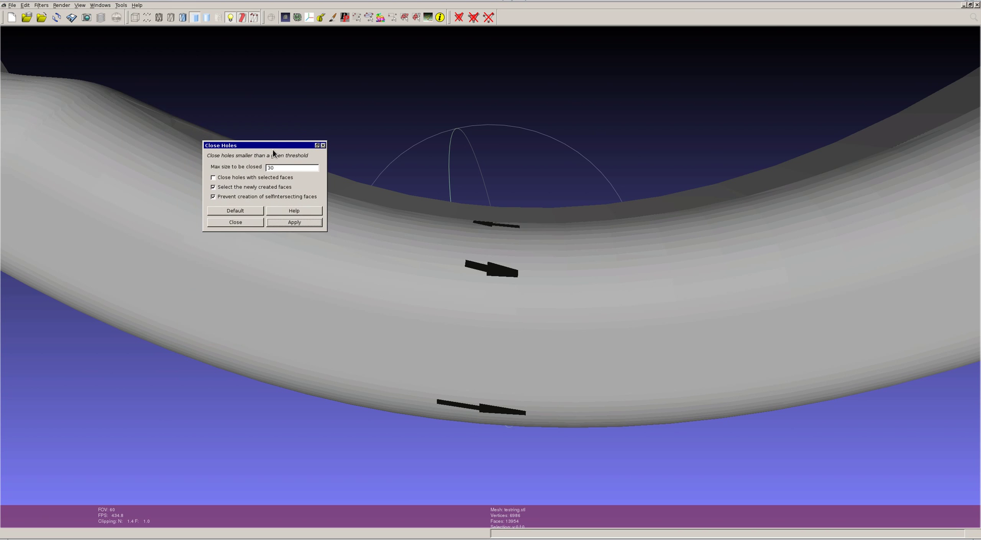
click(280, 223)
click(250, 223)
mouse_move(425, 276)
mouse_down()
mouse_move(438, 287)
mouse_move(442, 374)
mouse_move(434, 232)
mouse_move(431, 278)
mouse_up()
Show the mesh edges and orbit around the newly filled faces
click(159, 19)
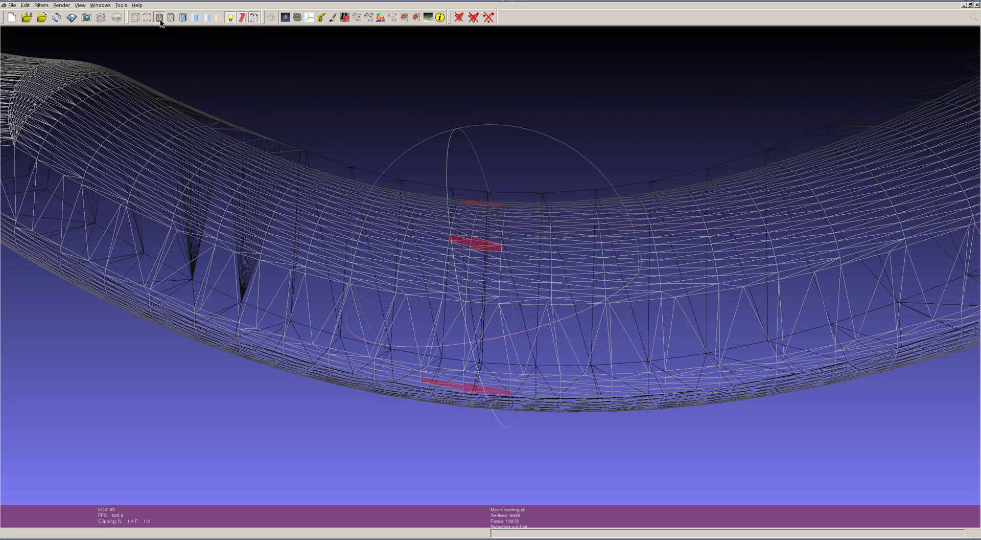
scroll(480, 237, up, 8)
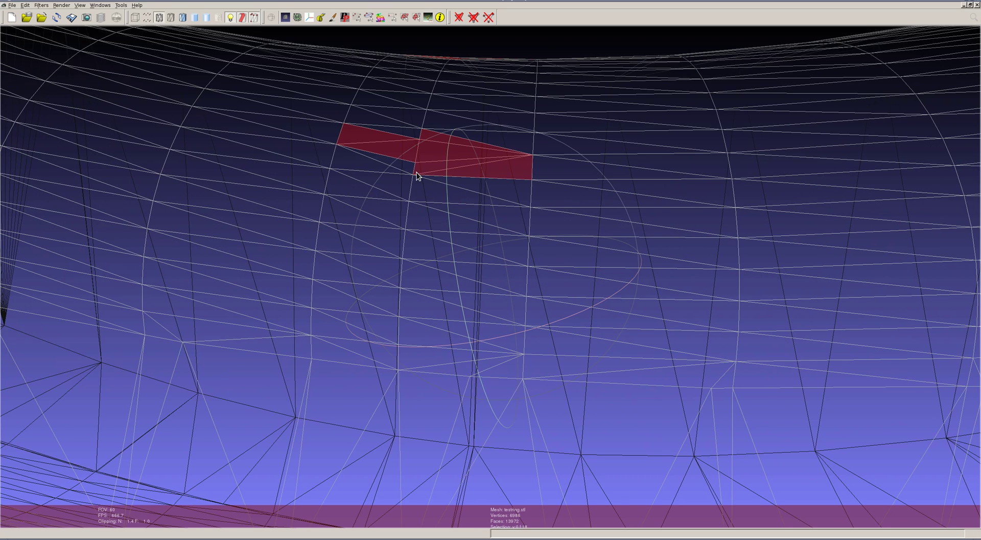
drag(394, 194, 387, 207)
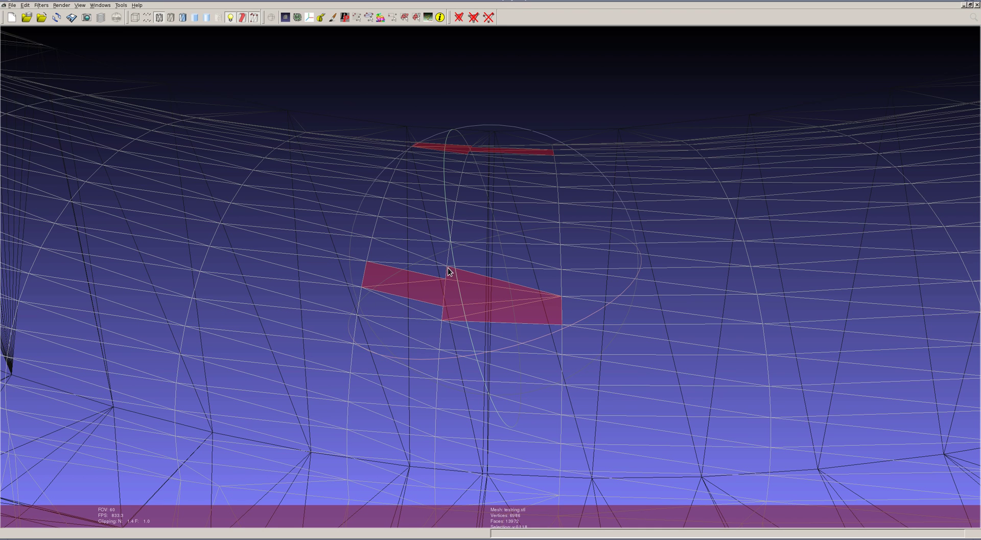
drag(449, 254, 332, 168)
scroll(452, 243, down, 5)
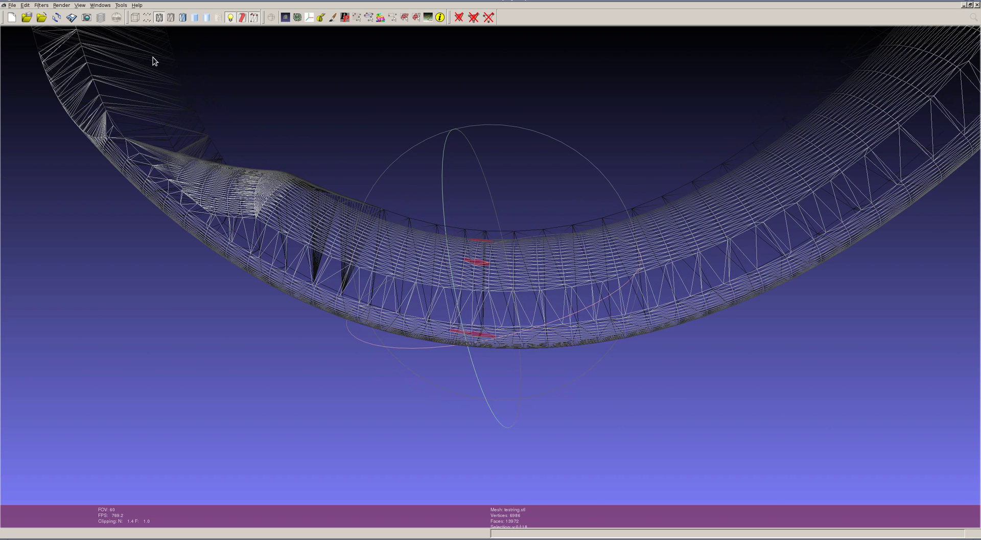
Export the repaired ring as testring.stl and reload it
click(72, 18)
click(336, 249)
click(57, 19)
drag(469, 287, 475, 228)
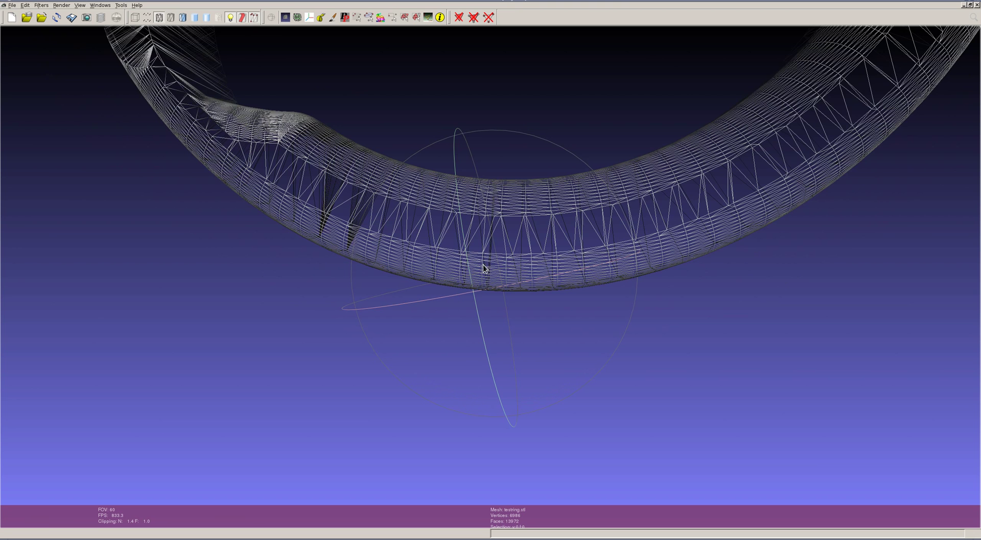
scroll(486, 271, up, 4)
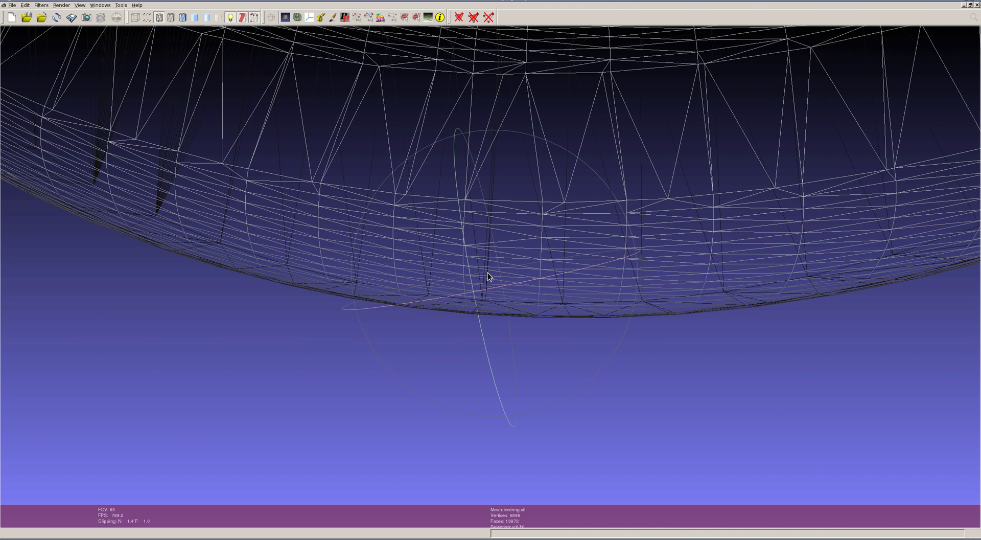
Switch the reloaded ring to flat shading and orbit to check the patched surface
click(196, 17)
mouse_move(471, 248)
mouse_down()
mouse_move(478, 223)
mouse_move(423, 208)
mouse_move(504, 230)
mouse_move(451, 342)
mouse_move(504, 322)
mouse_move(554, 217)
mouse_move(478, 256)
mouse_move(473, 416)
mouse_move(510, 328)
mouse_move(324, 78)
mouse_up()
scroll(504, 230, down, 3)
scroll(474, 415, down, 3)
drag(455, 197, 437, 272)
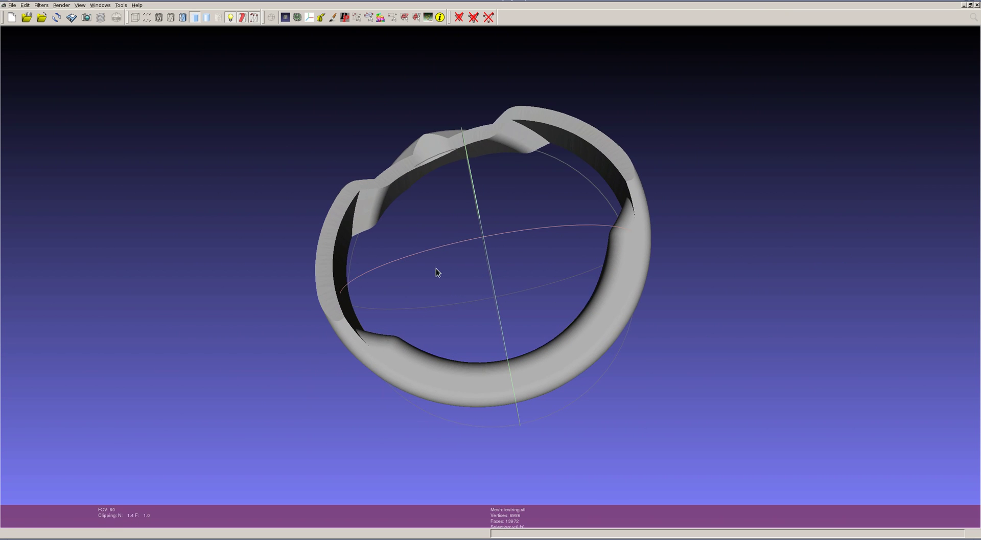
Run Select non Manifold Vertices on the repaired ring
click(42, 5)
mouse_move(65, 33)
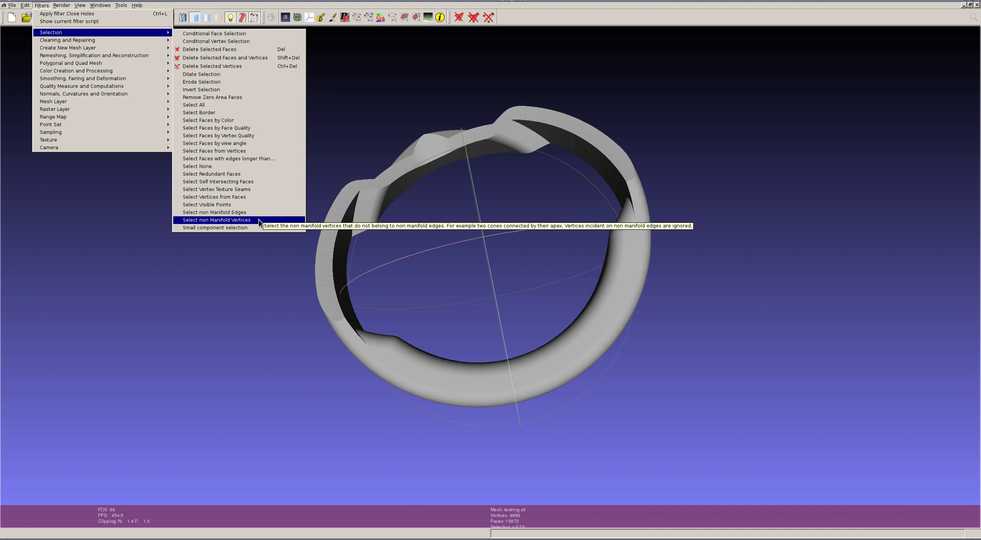
click(243, 220)
click(56, 84)
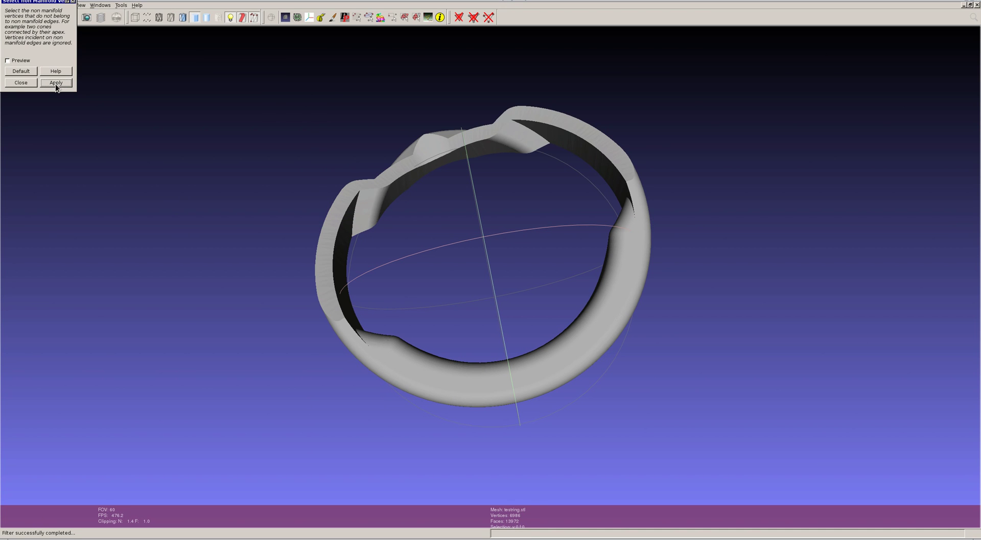
click(24, 83)
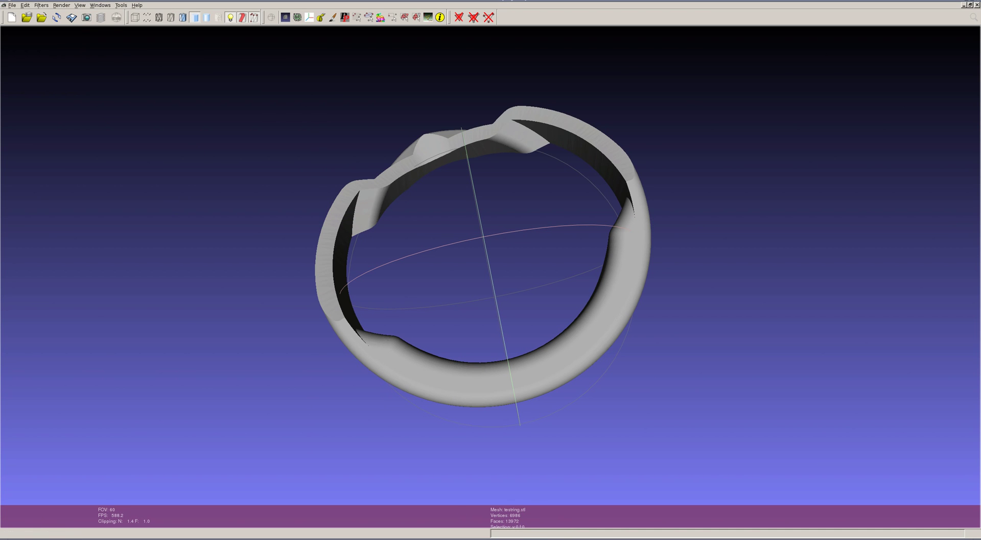
drag(572, 378, 508, 131)
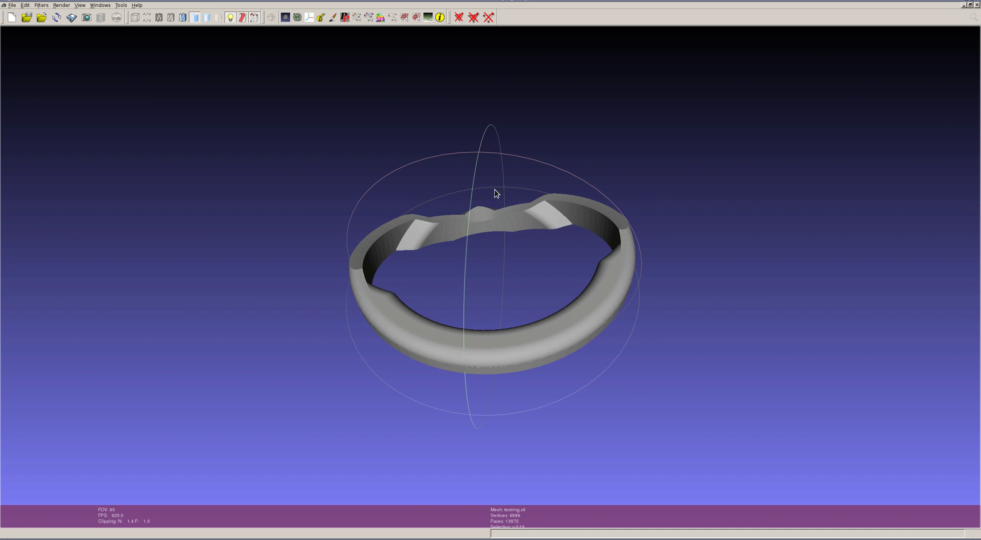
Show the ring as a wireframe and bring up the remeshing and simplification filters
click(159, 17)
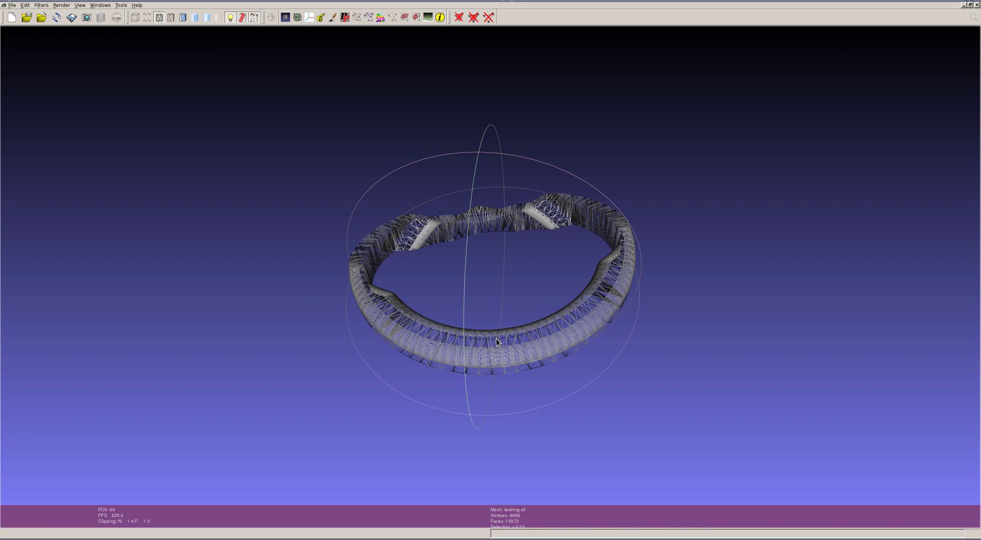
scroll(471, 256, up, 5)
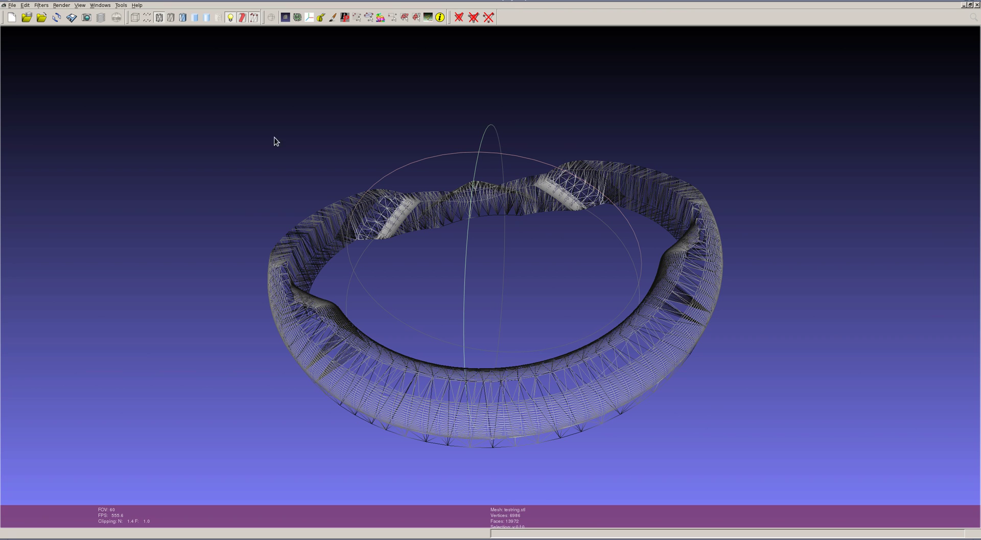
click(41, 5)
mouse_move(86, 56)
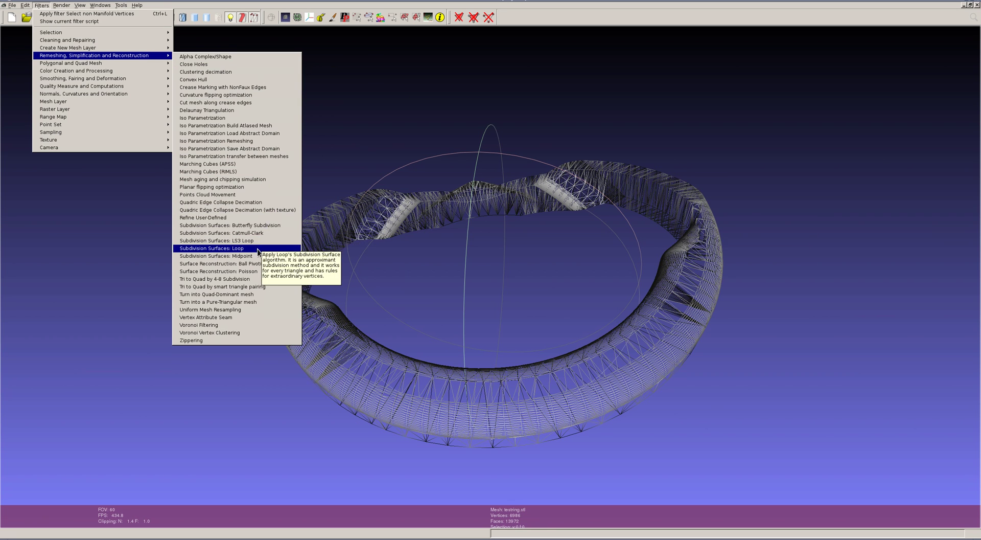
Run Quadric Edge Collapse Decimation with a target of 5000 faces
click(249, 202)
drag(78, 4, 203, 166)
drag(224, 197, 184, 197)
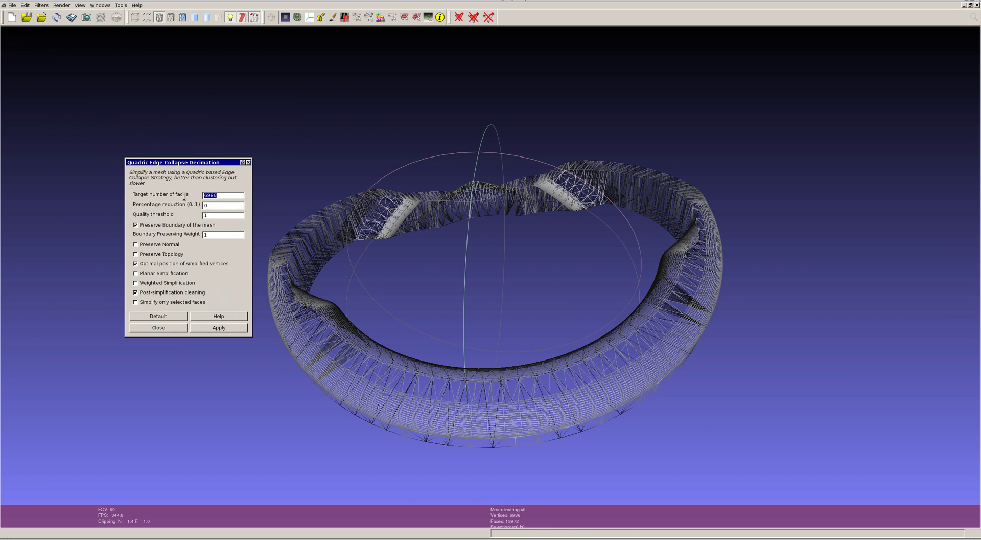
click(221, 196)
double_click(226, 197)
text(5000)
key(Tab)
click(217, 327)
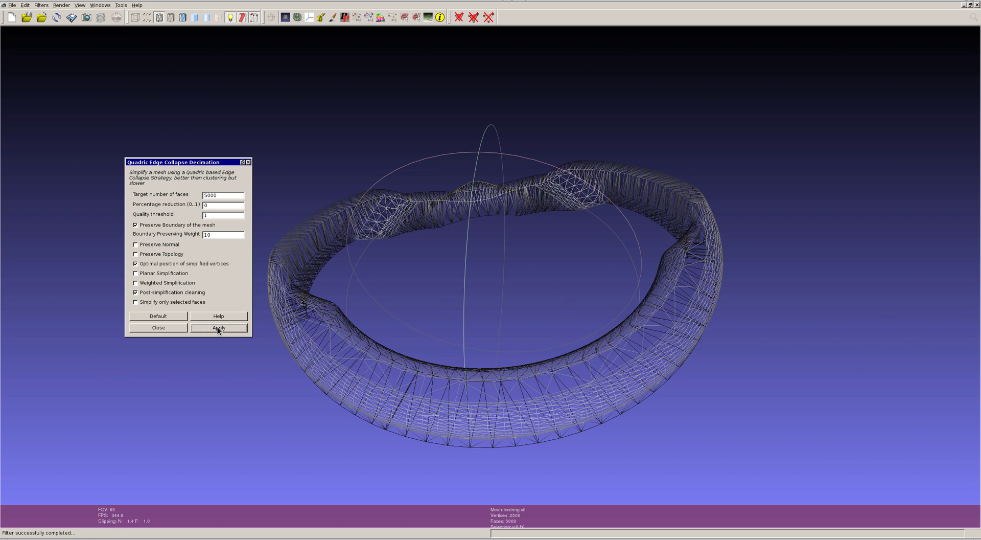
click(173, 327)
Return the decimated ring to smooth shading and inspect it
mouse_move(508, 239)
mouse_down()
mouse_move(538, 240)
mouse_move(571, 280)
mouse_move(467, 243)
mouse_move(495, 307)
mouse_move(459, 272)
mouse_move(460, 309)
mouse_move(376, 210)
mouse_move(411, 240)
mouse_move(386, 229)
mouse_up()
click(196, 17)
mouse_move(386, 193)
mouse_down()
mouse_move(382, 222)
mouse_move(416, 259)
mouse_move(556, 327)
mouse_move(586, 378)
mouse_move(616, 396)
mouse_move(437, 303)
mouse_move(347, 213)
mouse_move(359, 202)
mouse_move(404, 262)
mouse_move(632, 360)
mouse_move(655, 383)
mouse_move(528, 219)
mouse_move(596, 231)
mouse_move(552, 225)
mouse_move(527, 180)
mouse_move(549, 155)
mouse_move(521, 247)
mouse_move(497, 265)
mouse_up()
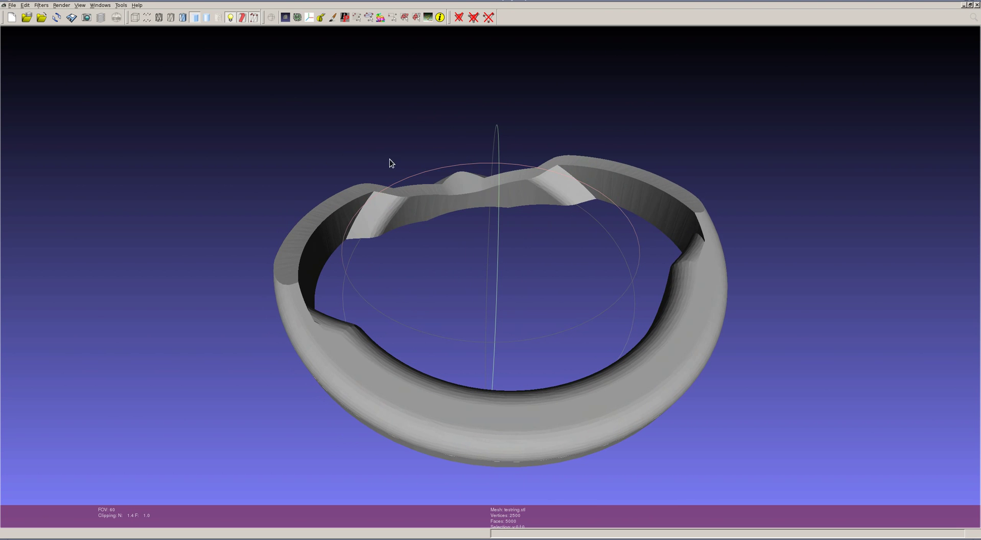
Save the 5000-face ring to testring.stl in binary and reload it from disk
drag(393, 149, 373, 167)
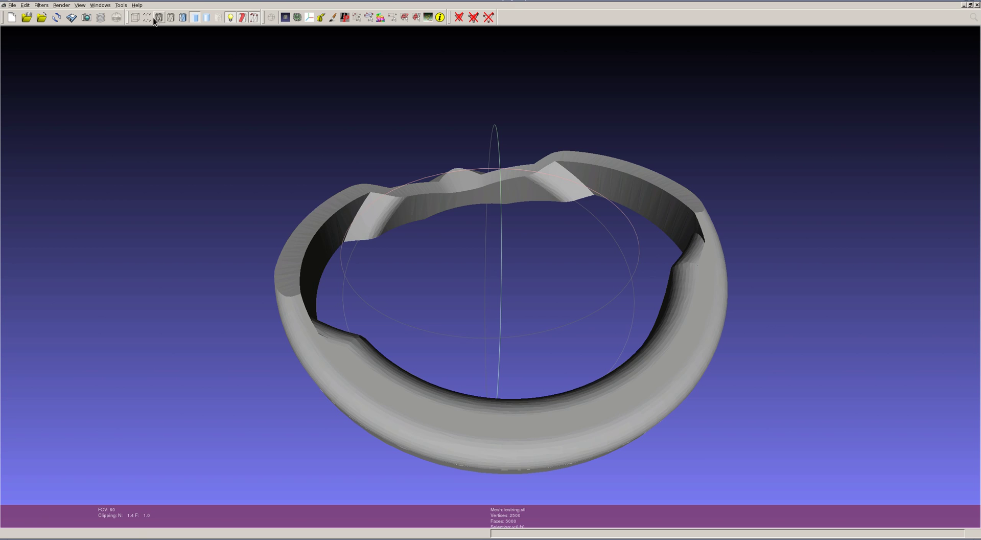
click(71, 18)
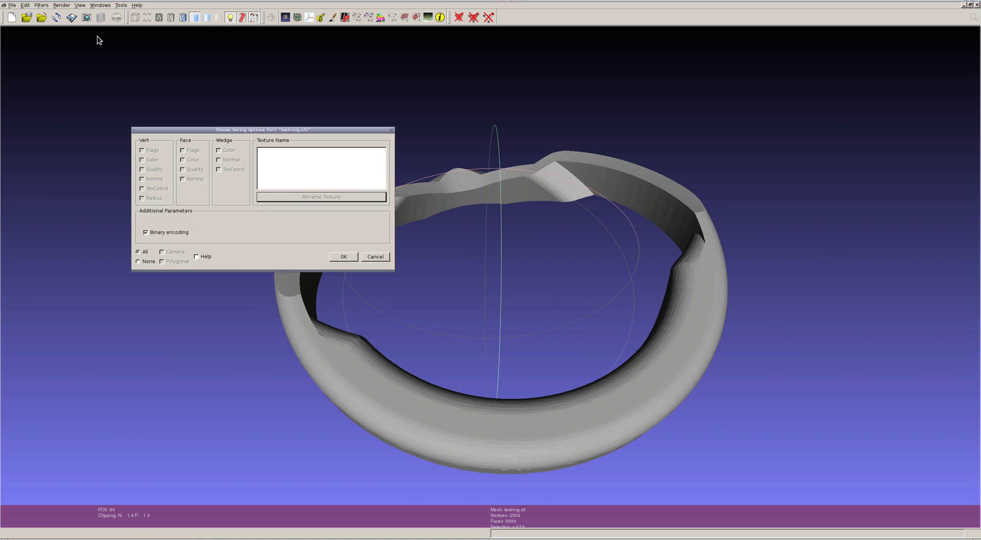
click(344, 256)
click(57, 19)
drag(476, 250, 452, 225)
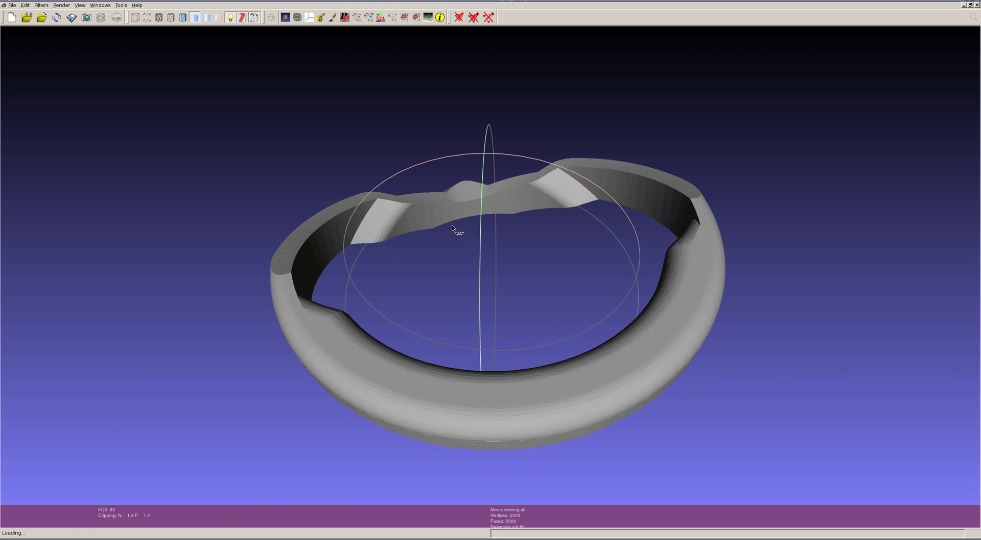
Run Select non Manifold Vertices on the decimated ring
click(46, 6)
mouse_move(57, 32)
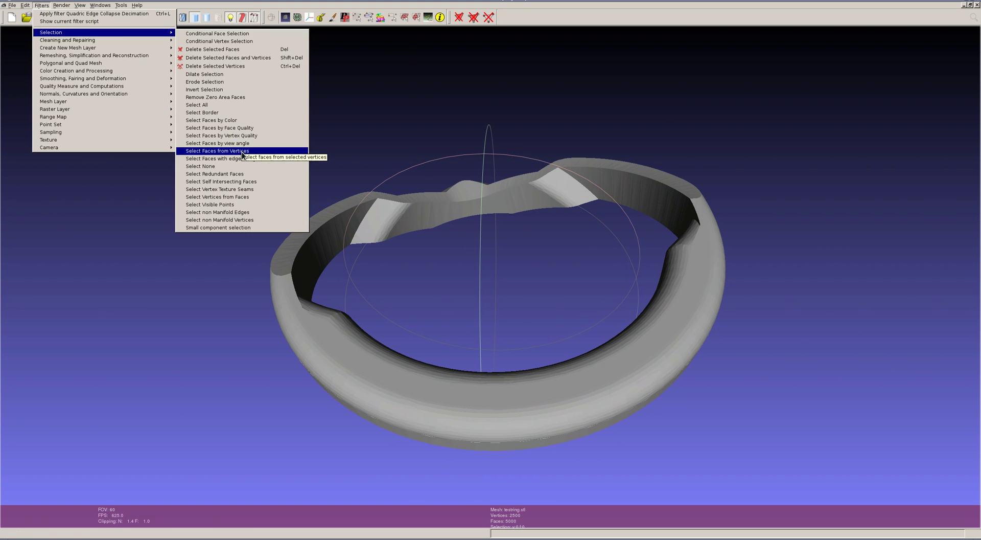
click(238, 220)
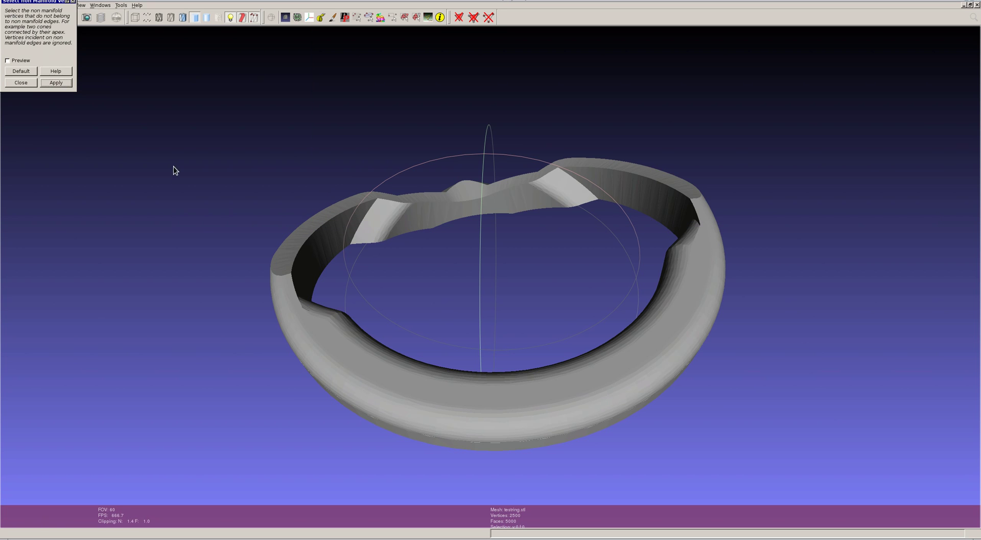
click(57, 83)
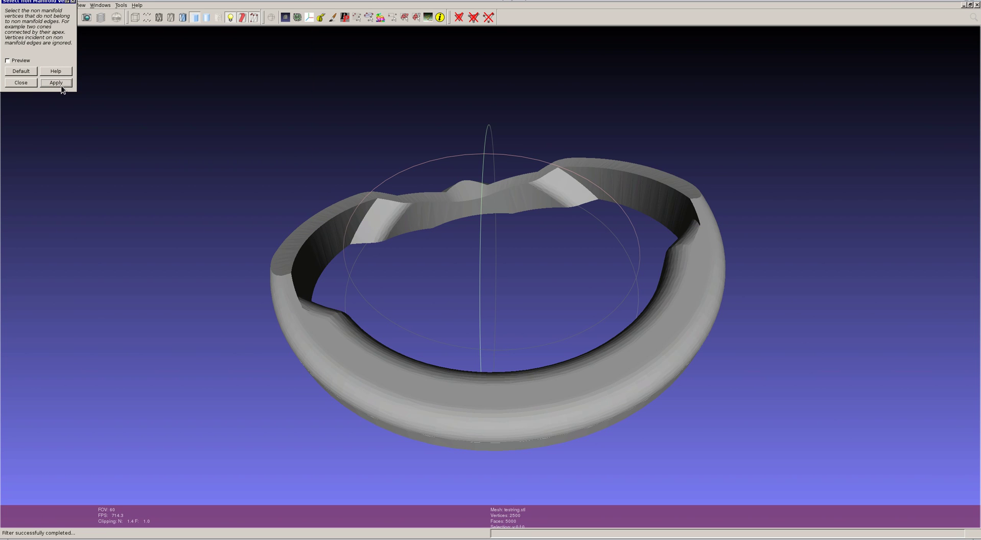
click(30, 85)
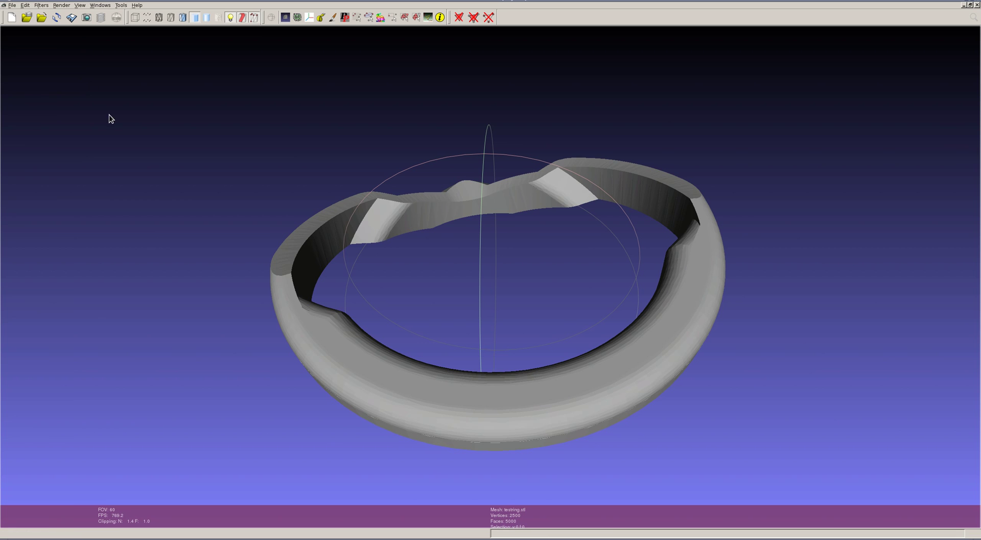
Run Select non Manifold Edges on the decimated ring
click(40, 5)
mouse_move(51, 32)
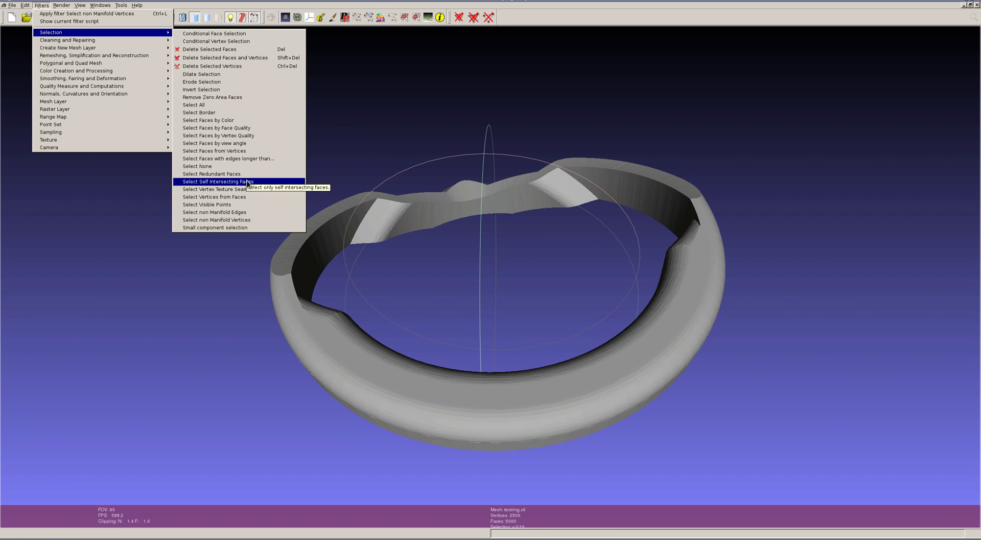
click(243, 213)
click(79, 95)
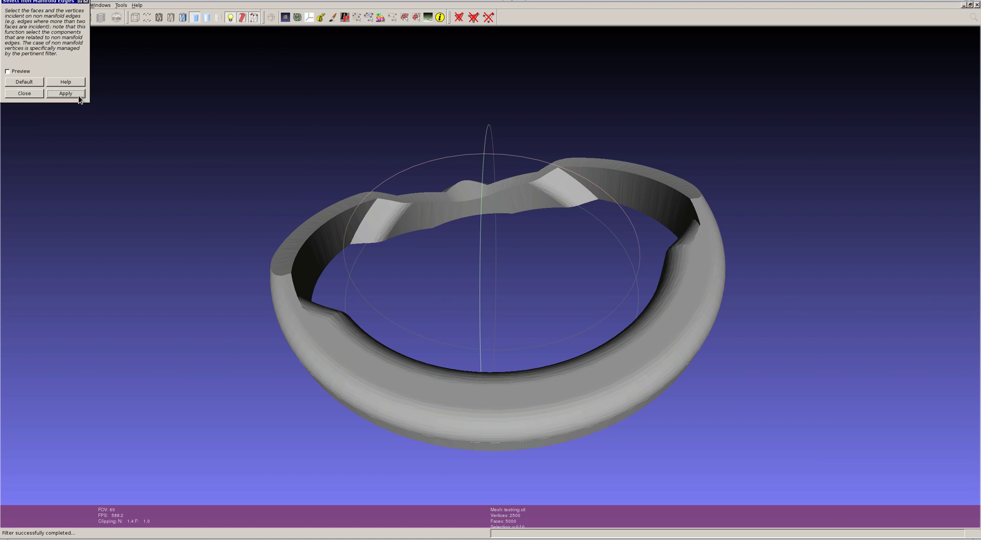
click(42, 95)
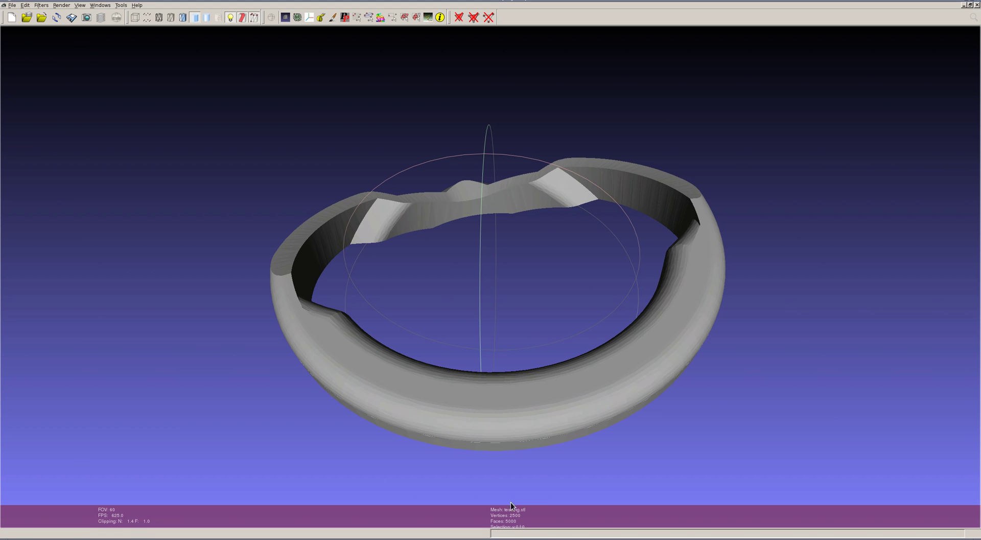
Turn the 5000-face ring edge-on, flat, inner side and front, then show the Filters > Selection list
drag(479, 245, 528, 443)
drag(459, 310, 506, 204)
drag(366, 135, 315, 295)
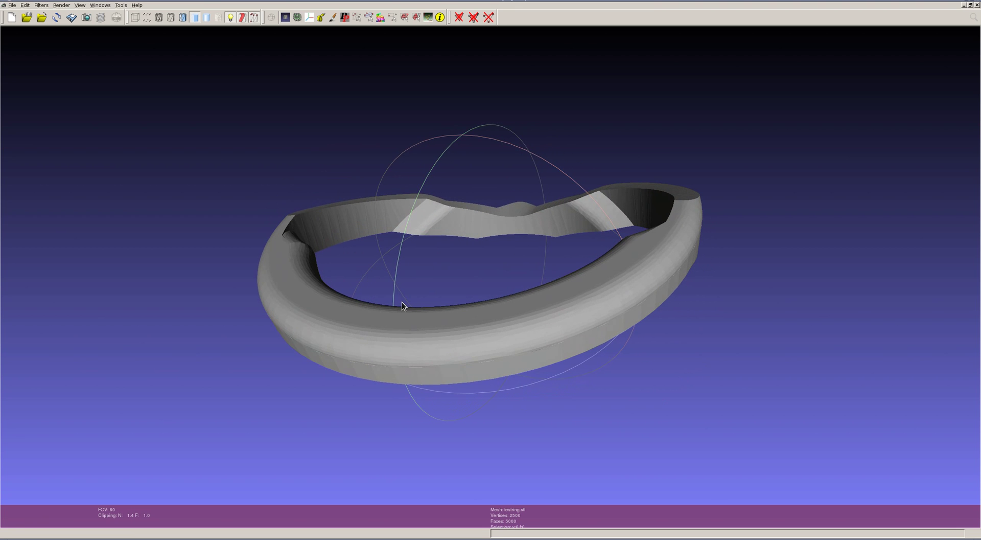
drag(402, 305, 528, 347)
drag(507, 300, 440, 359)
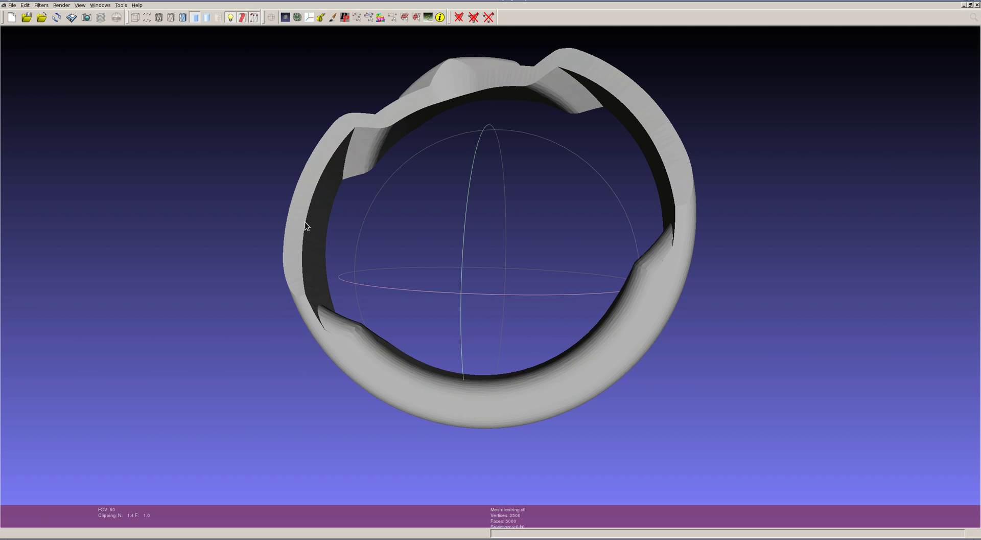
click(42, 5)
mouse_move(53, 33)
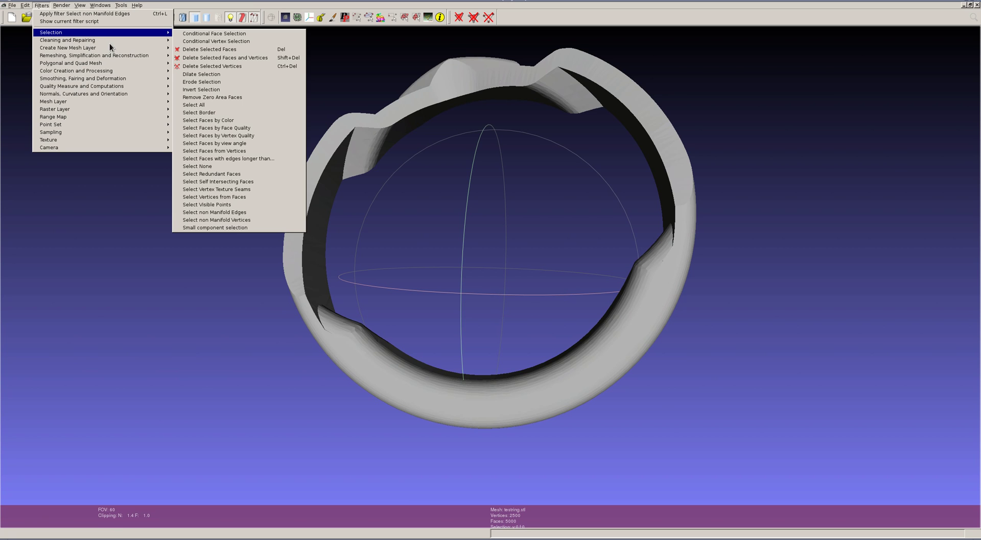
Dismiss the Cleaning and Repairing menu without applying a filter, and rotate the ring to its top edge
mouse_move(109, 43)
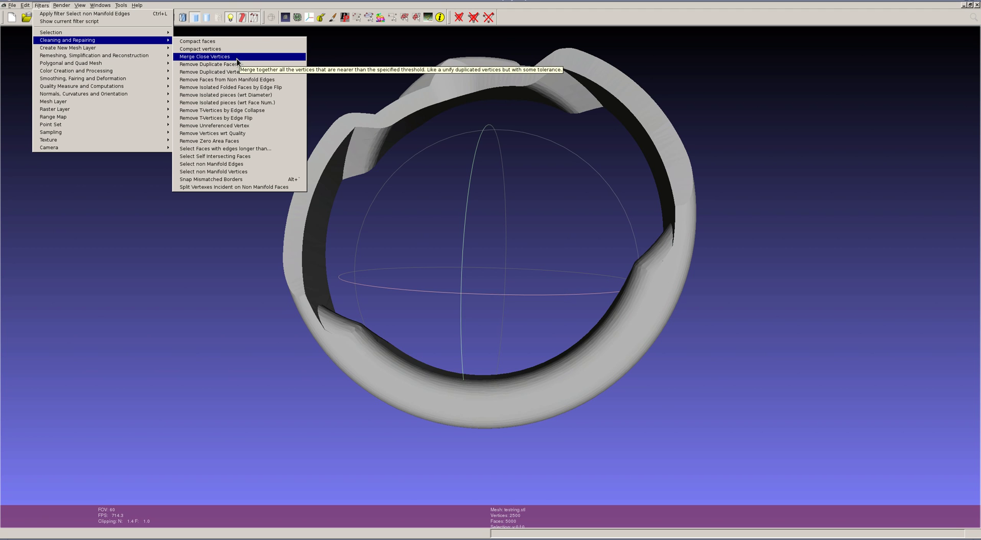
click(390, 184)
drag(452, 228, 385, 162)
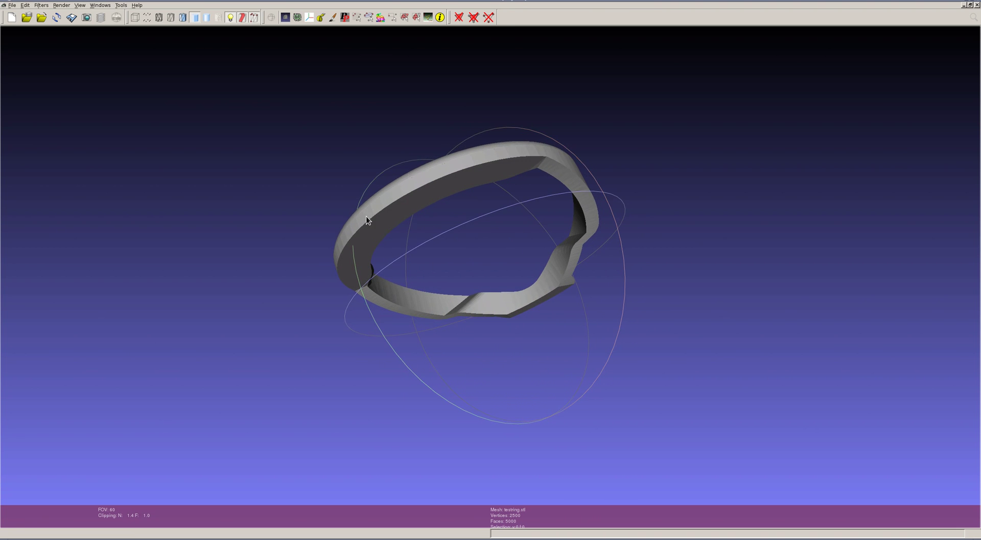
key(alt+Tab)
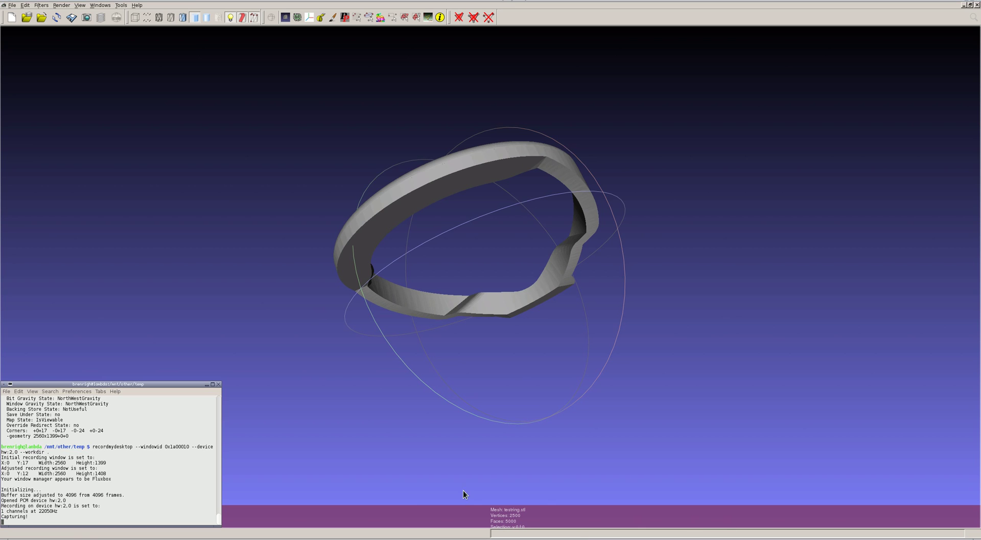